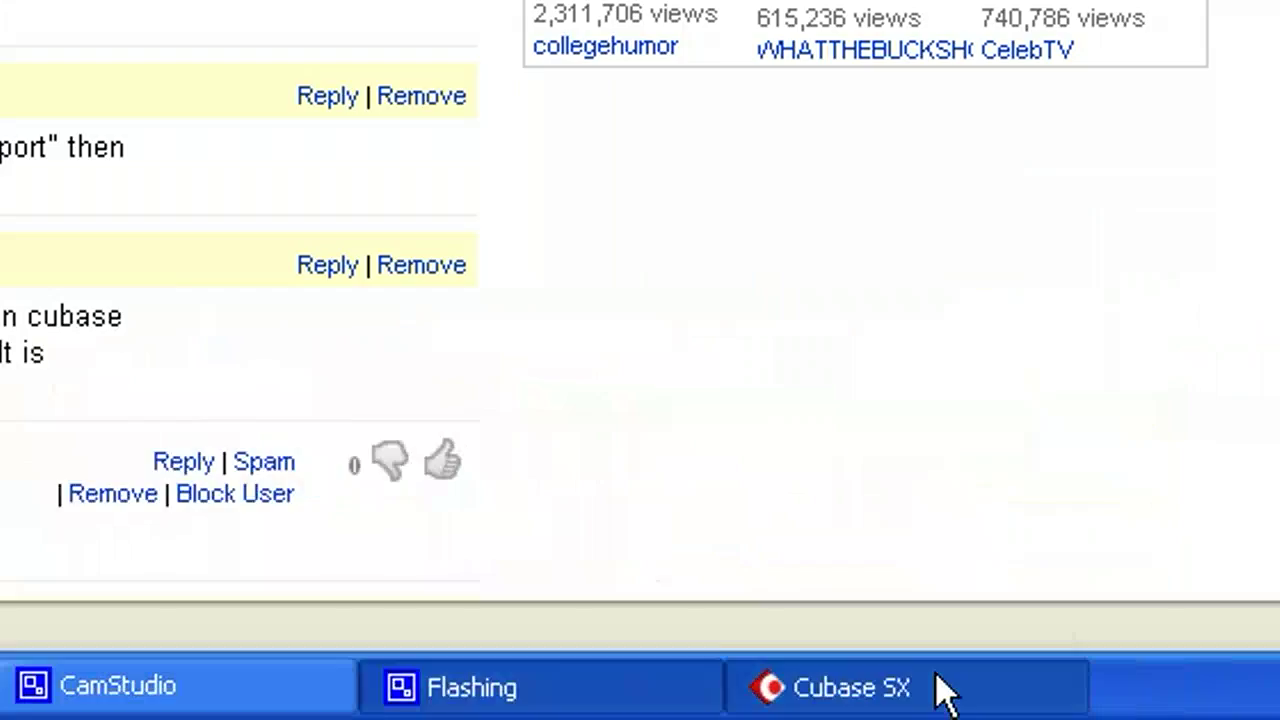
- Bring the Cubase SX project window to the front
click(940, 680)
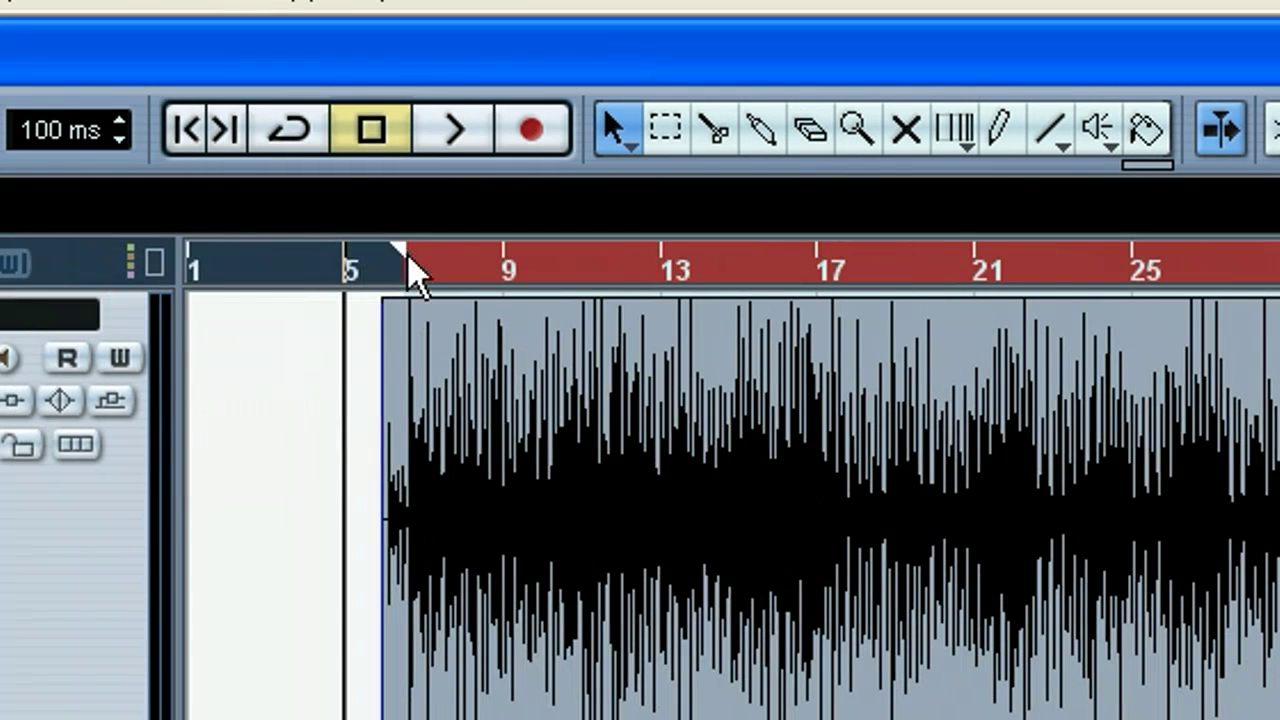
- Reverse the Cubase SX locators: left locator at bar 43, right locator back at about bar 14
drag(395, 262, 1279, 255)
drag(945, 250, 1279, 280)
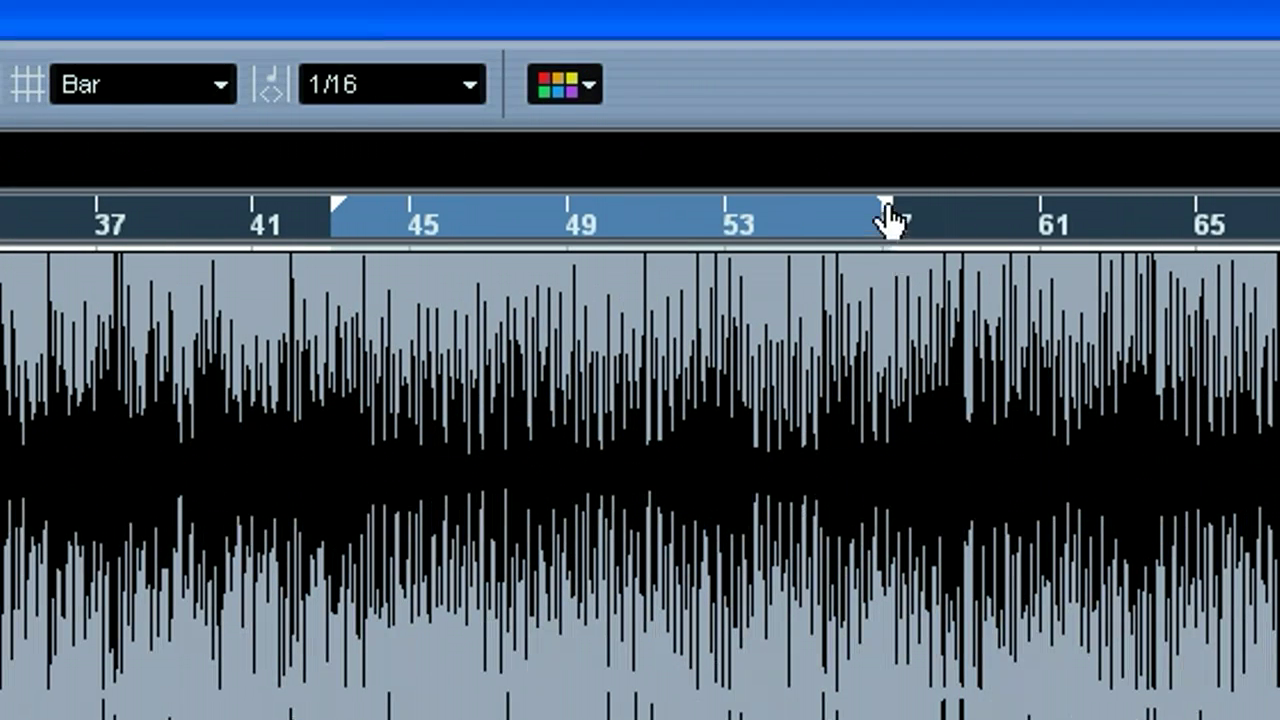
drag(935, 171, 0, 158)
drag(345, 250, 0, 272)
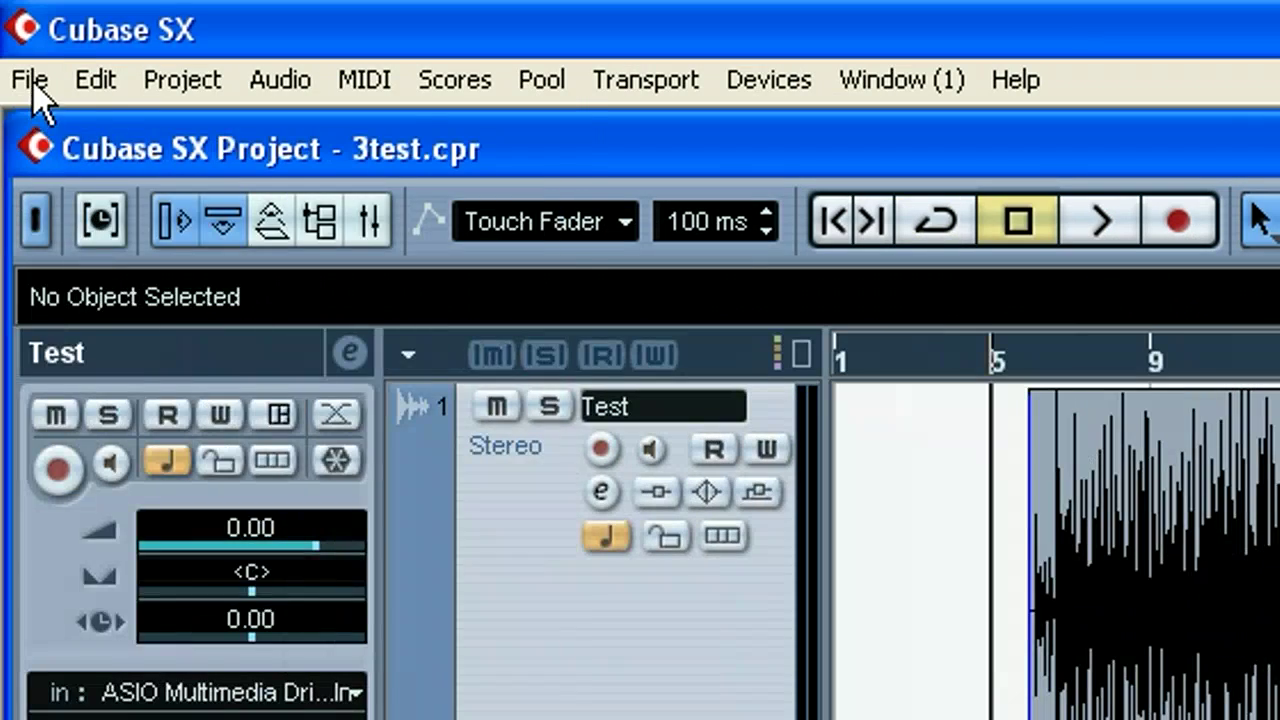
click(33, 82)
- Attempt an Audio Mixdown export under the default name and dismiss the export error
mouse_move(385, 719)
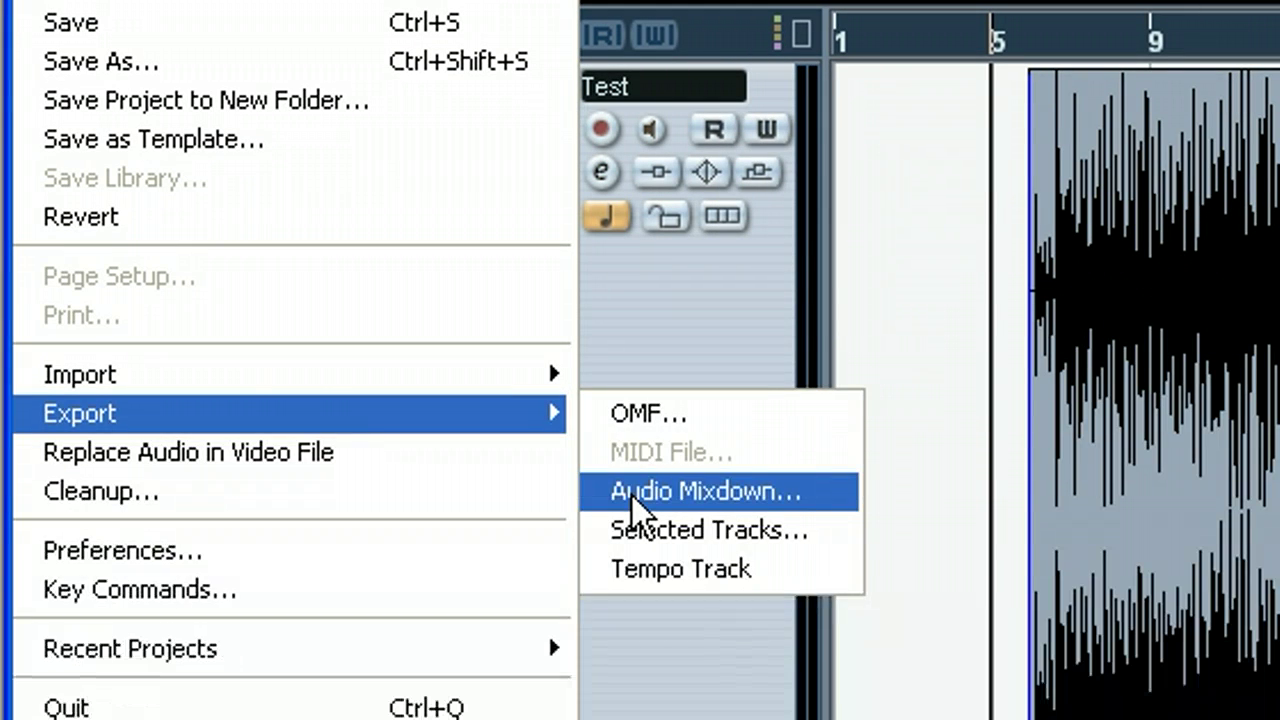
click(632, 496)
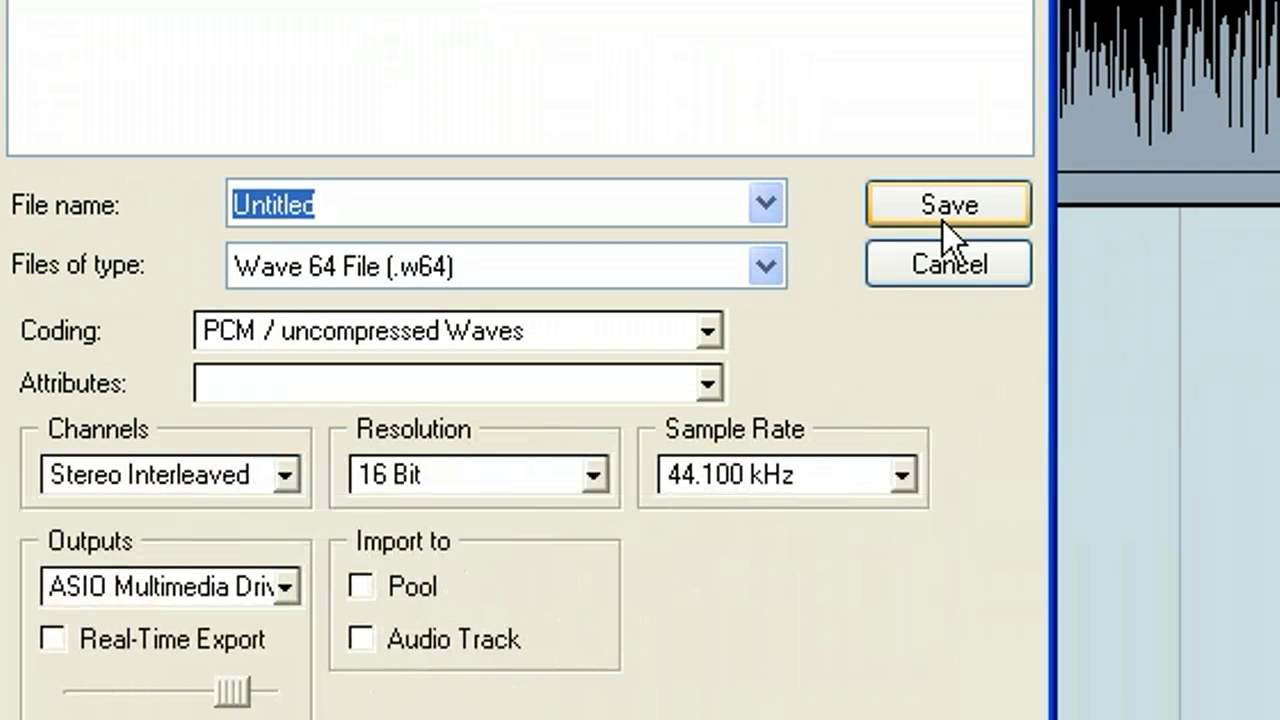
click(943, 176)
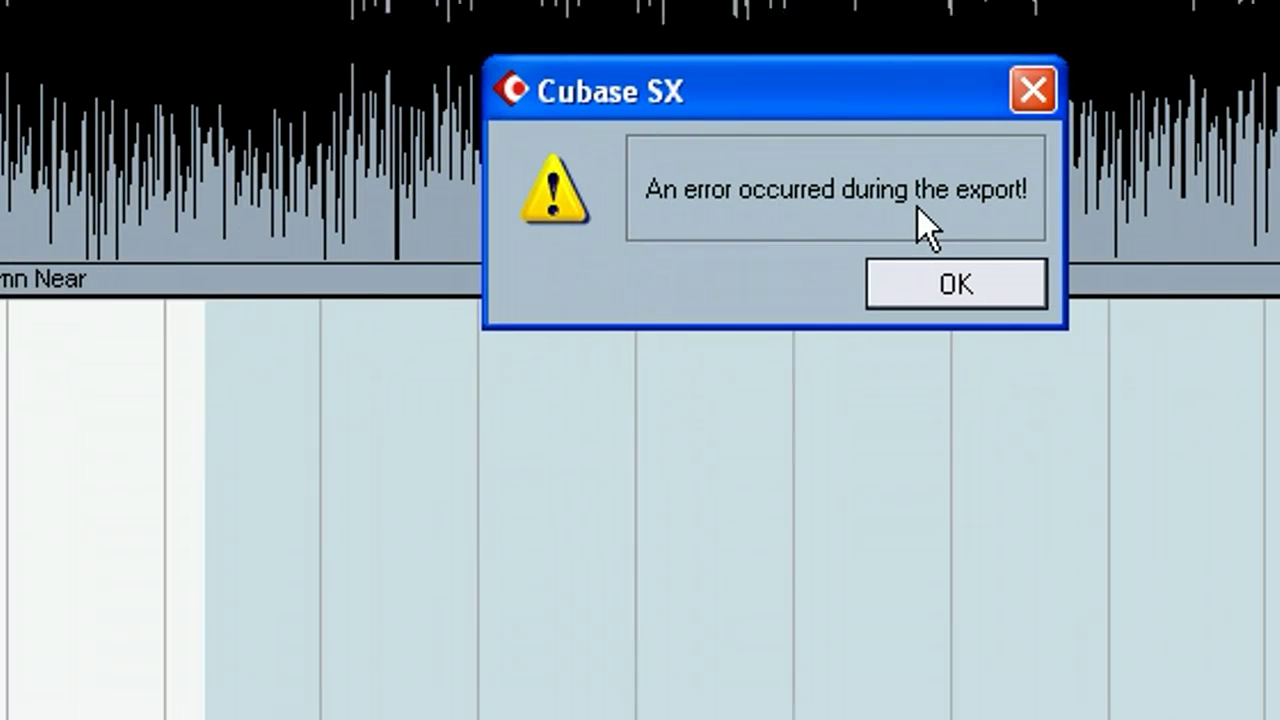
click(919, 282)
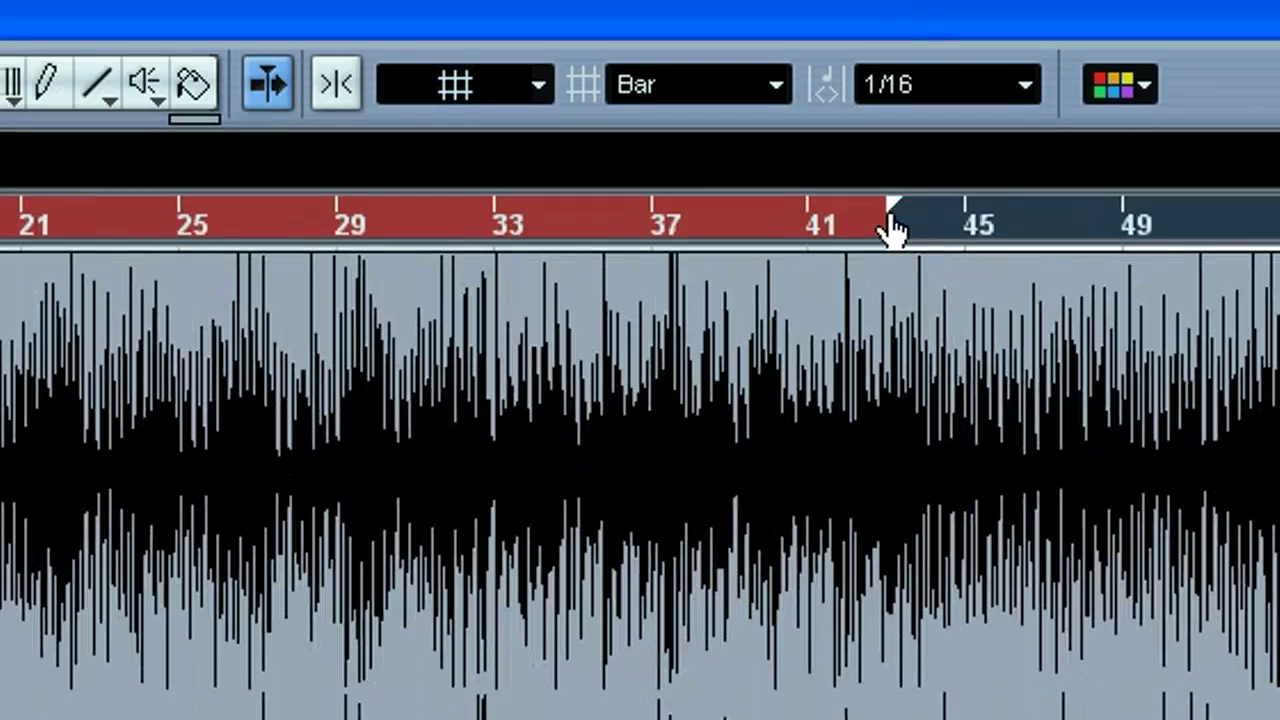
- Move the left locator before the right one (bars 8–13) and save the audio mixdown
drag(889, 139, 0, 156)
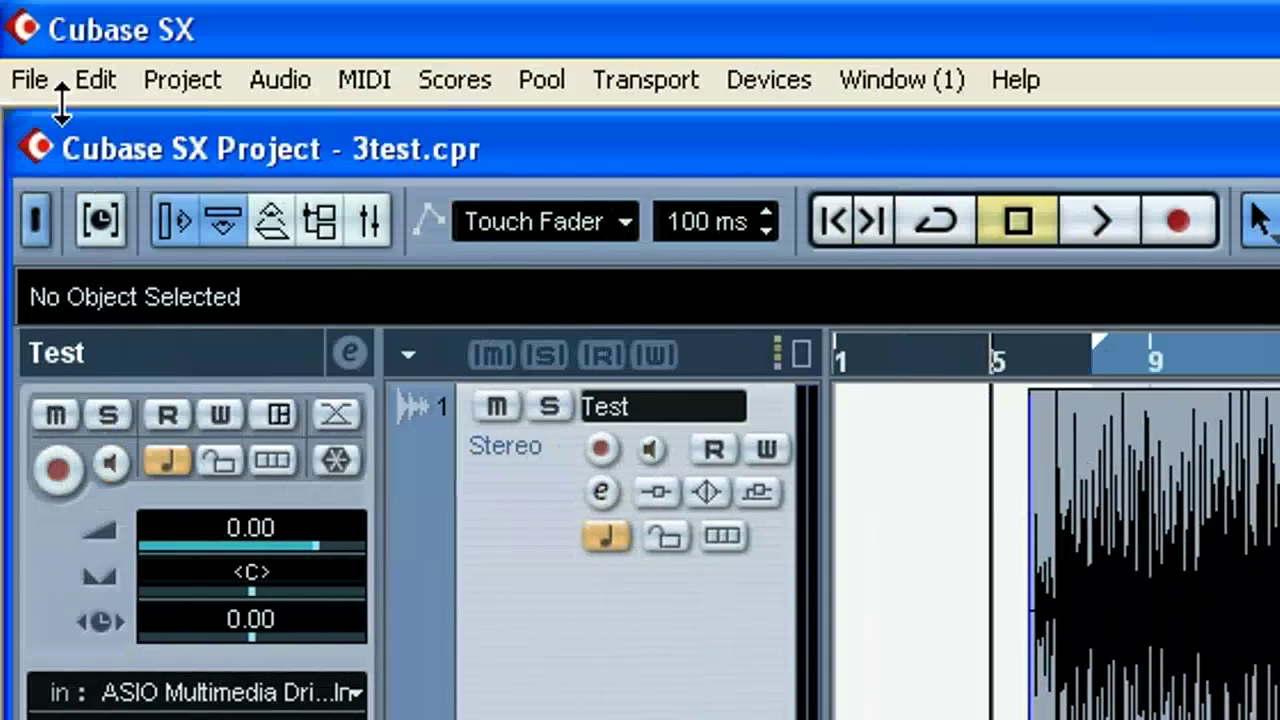
click(34, 80)
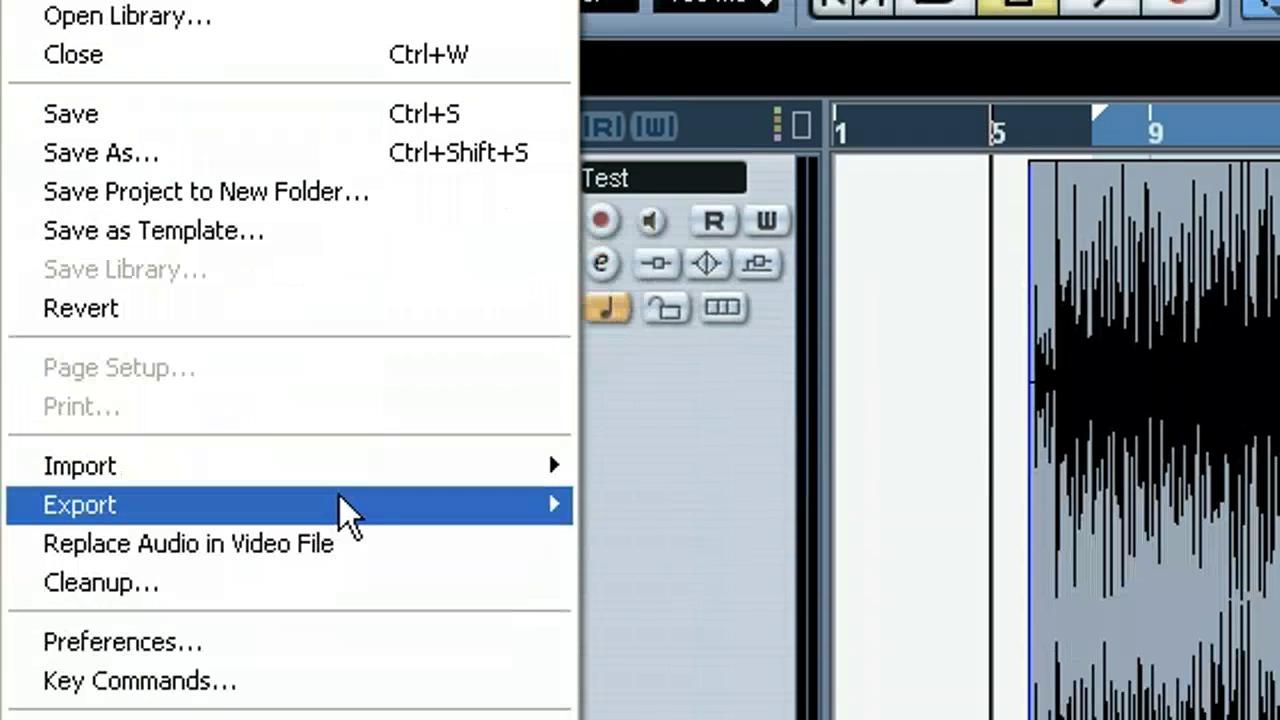
mouse_move(339, 545)
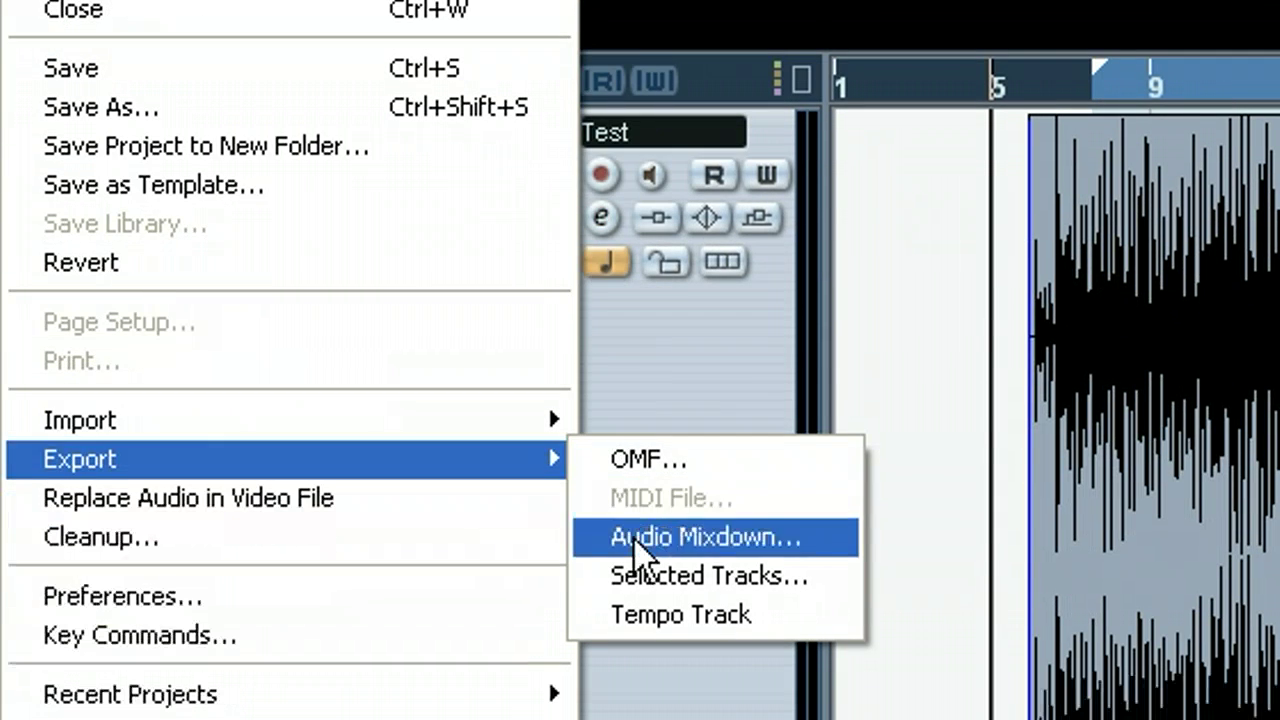
click(634, 539)
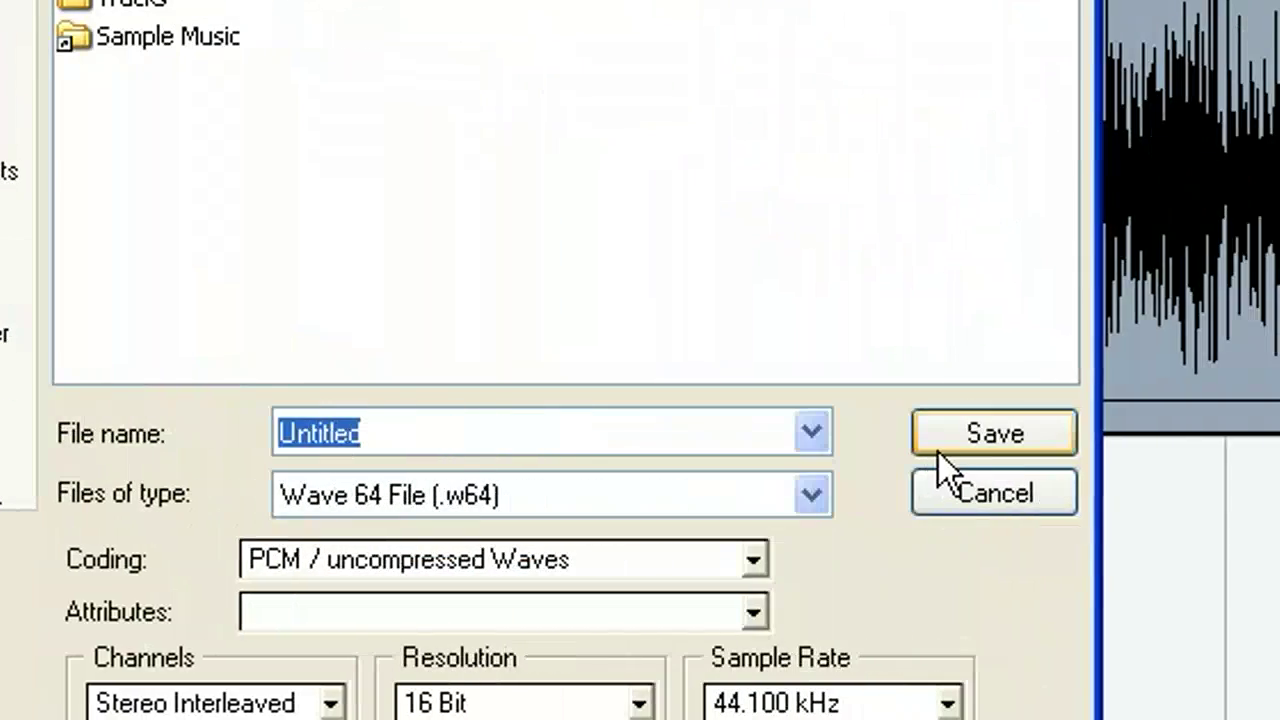
click(943, 443)
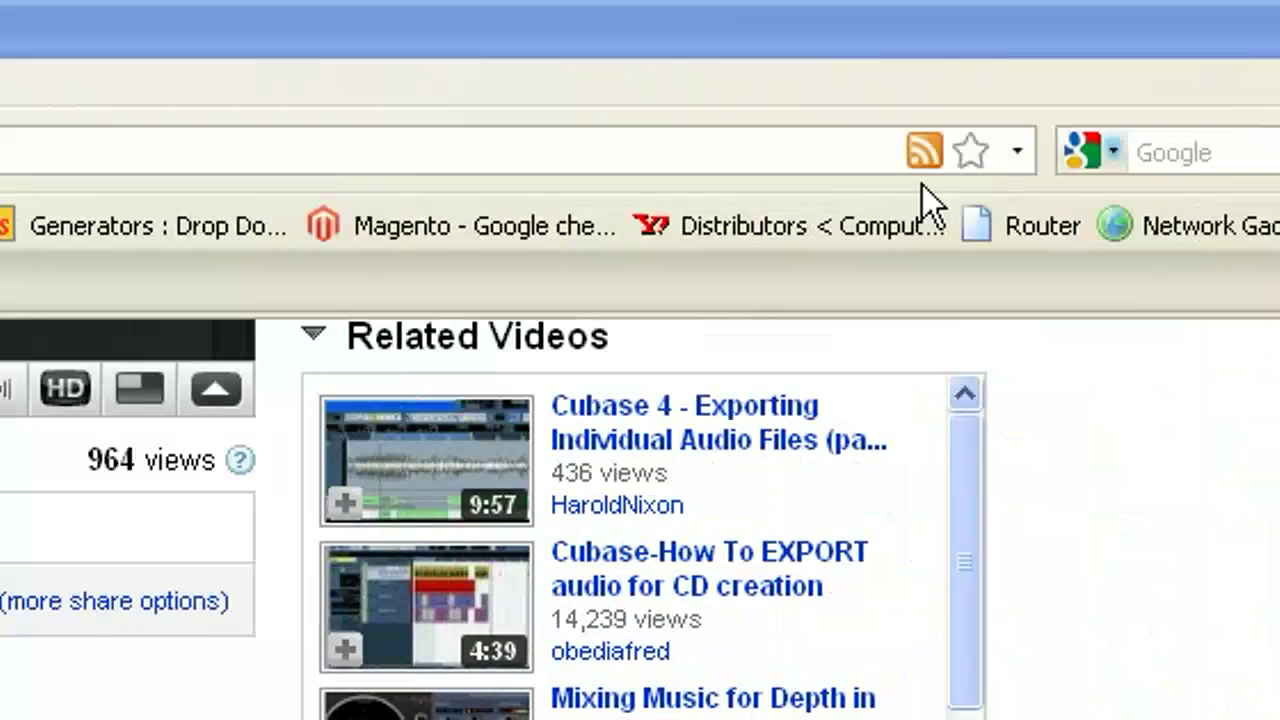
- Minimize the browser and launch Cubase 4 from its desktop shortcut with Untitled1 open
click(1137, 23)
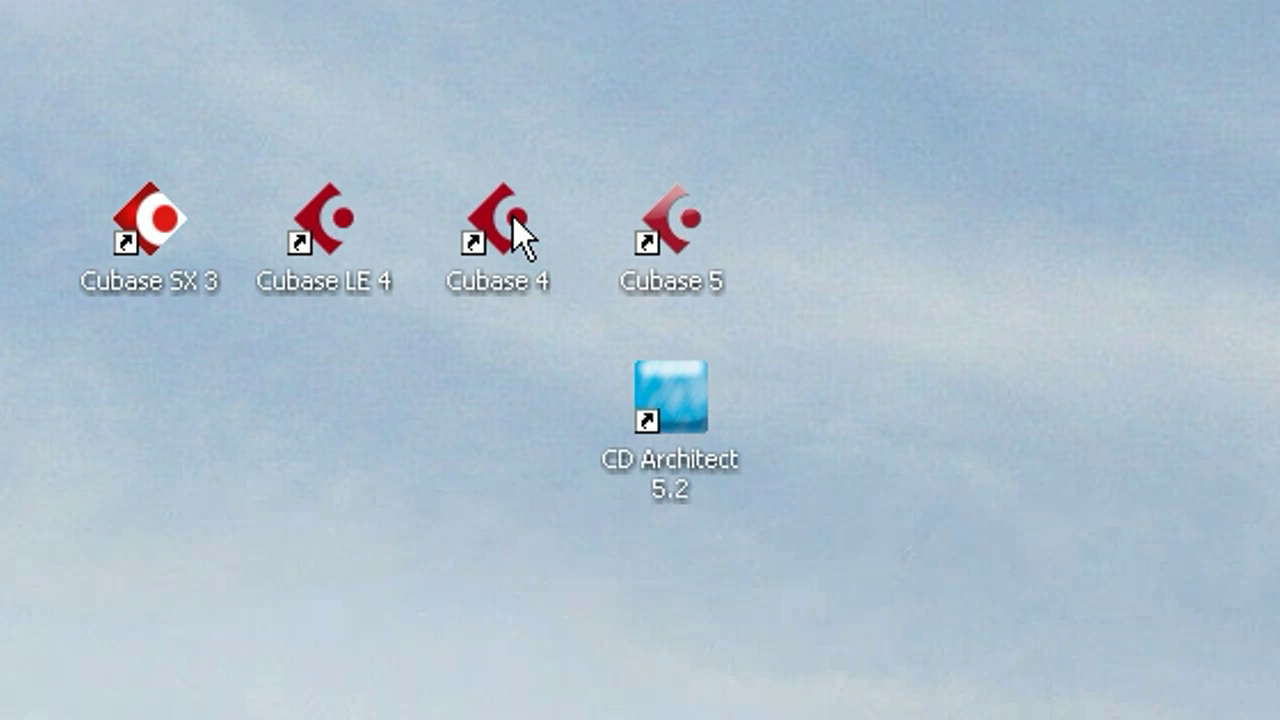
double_click(513, 217)
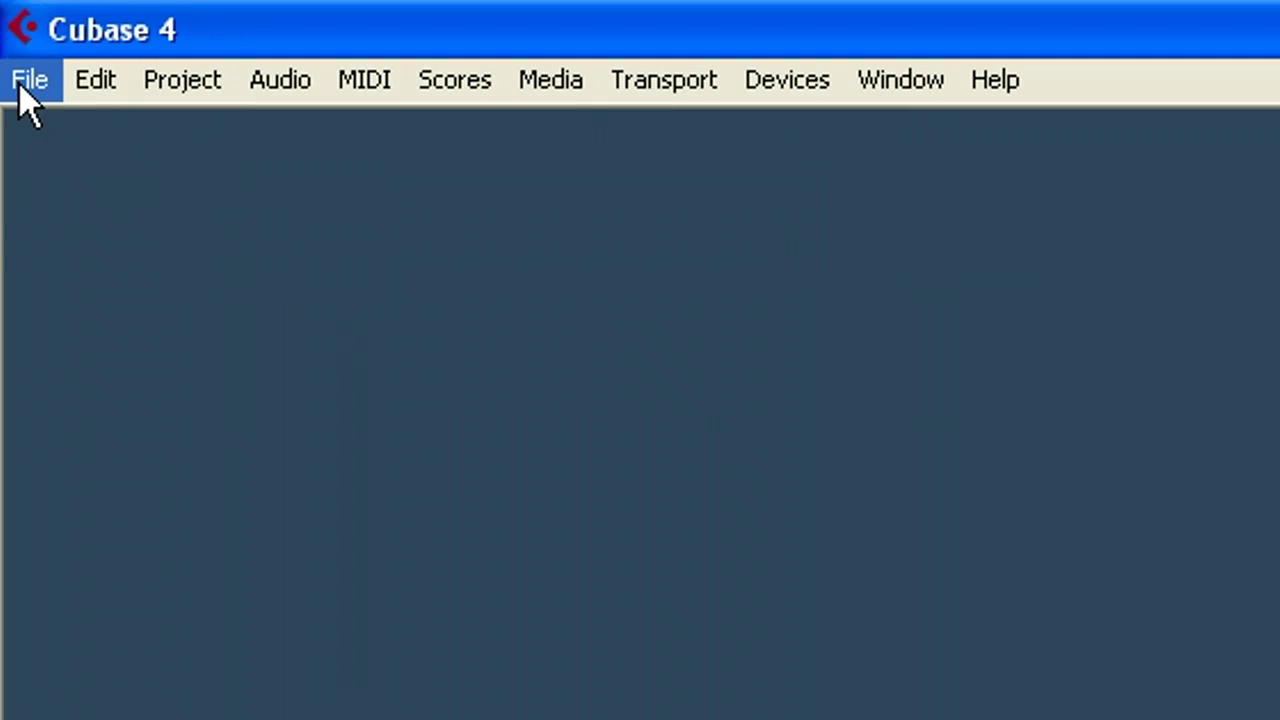
click(24, 84)
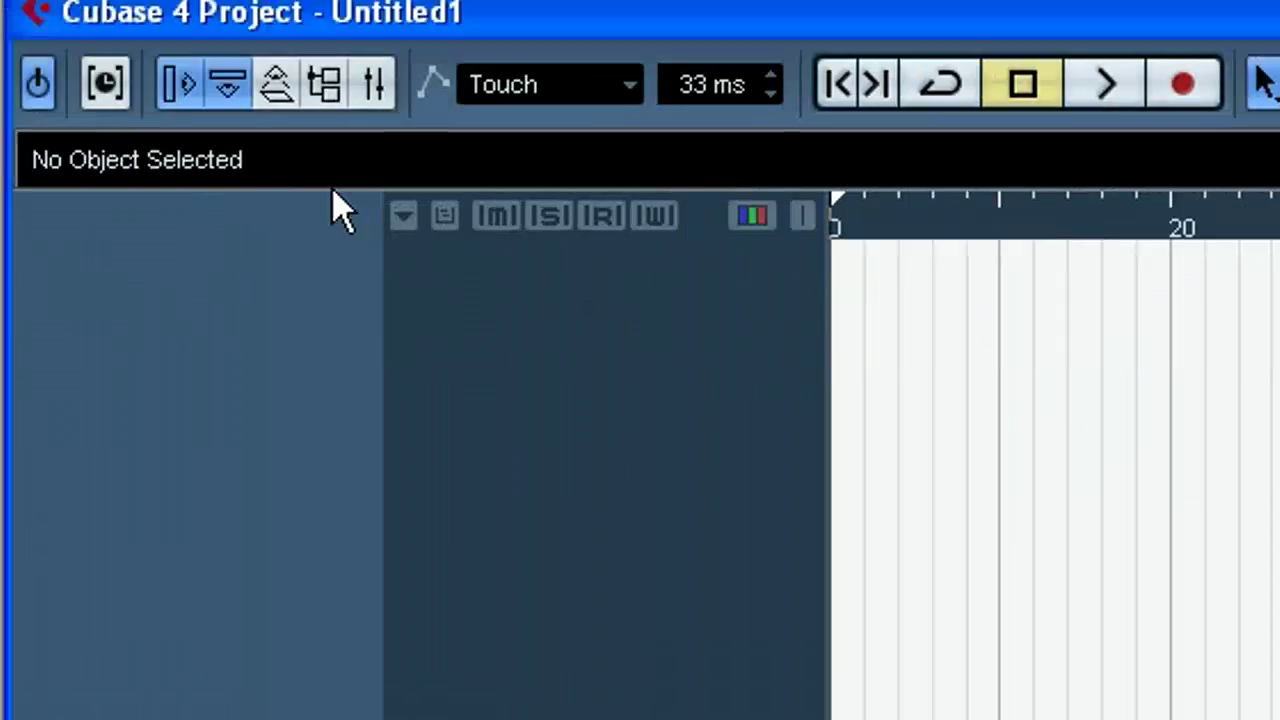
- Import the Jenks Damn Near audio file onto a stereo track
click(26, 80)
mouse_move(556, 558)
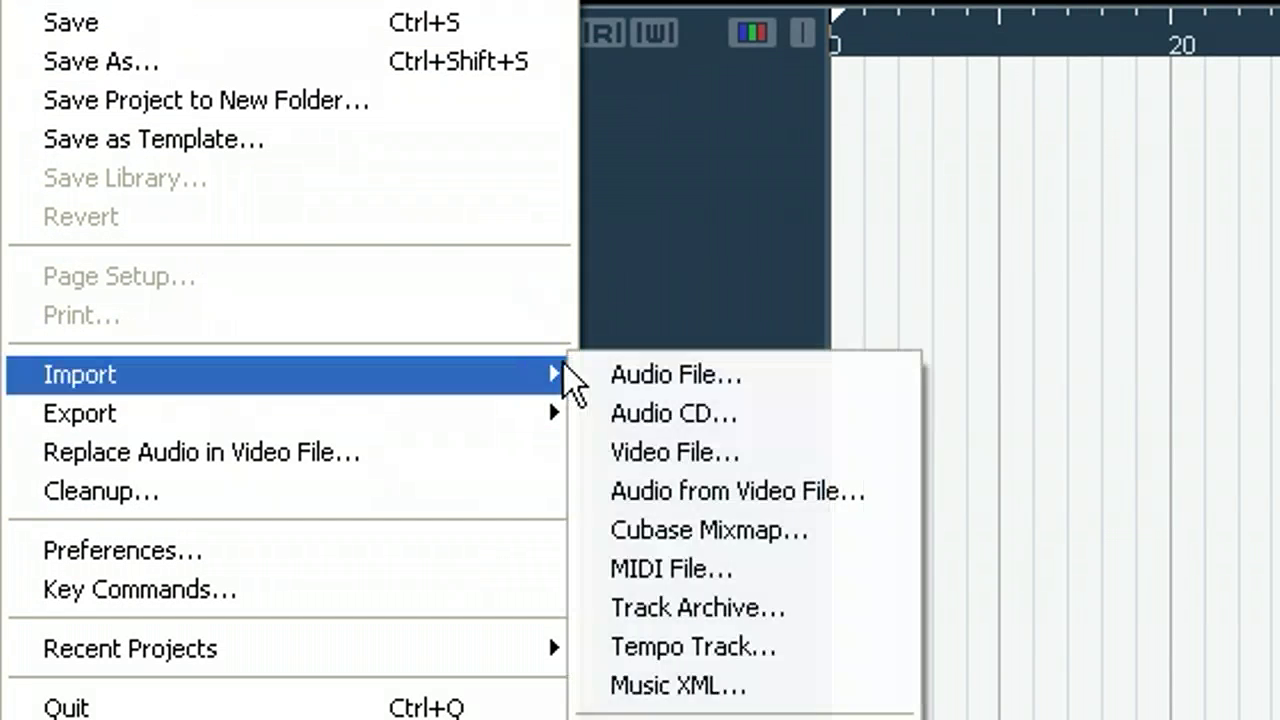
click(623, 377)
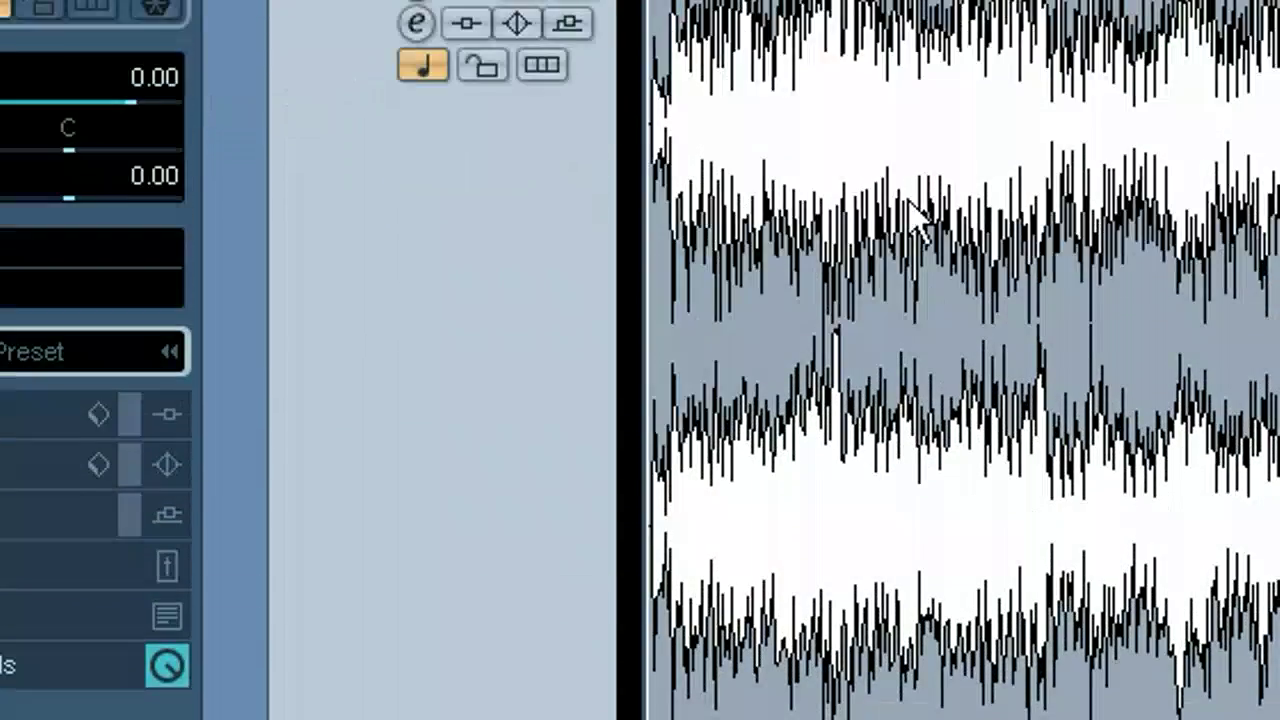
- Set a reversed, red locator range running to about bar 29 over the song's opening
click(786, 225)
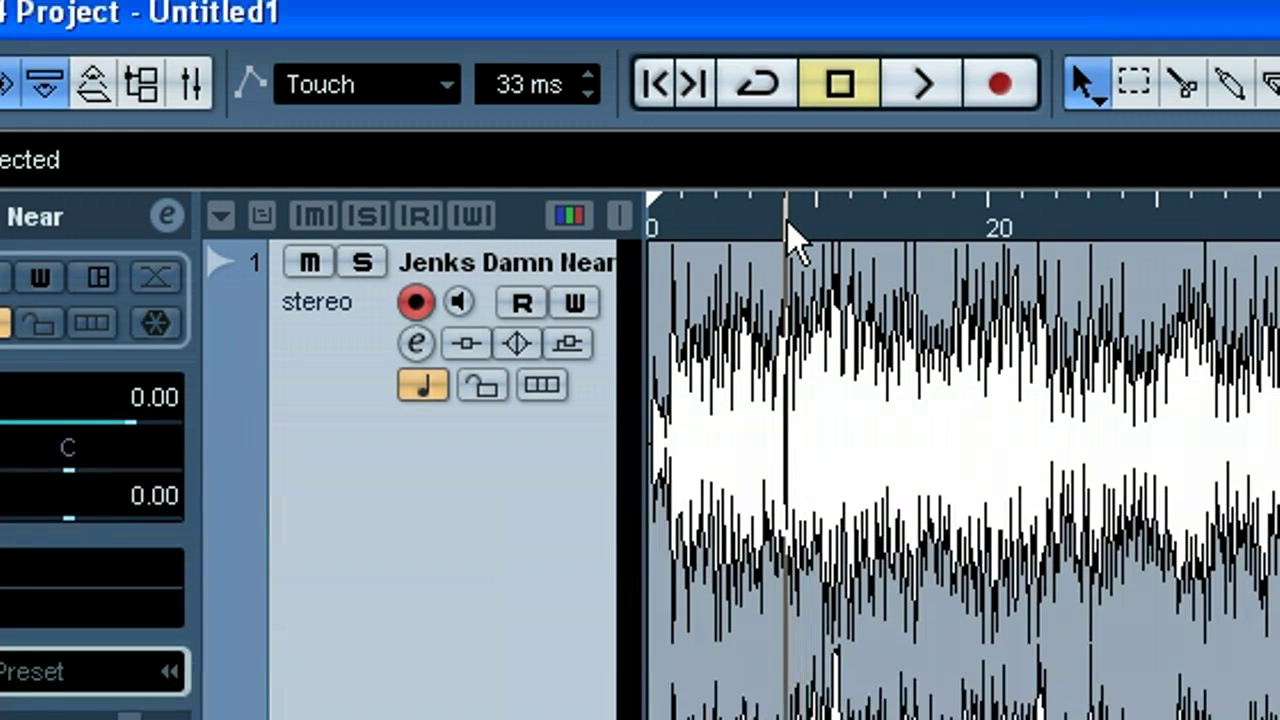
alt+click(786, 225)
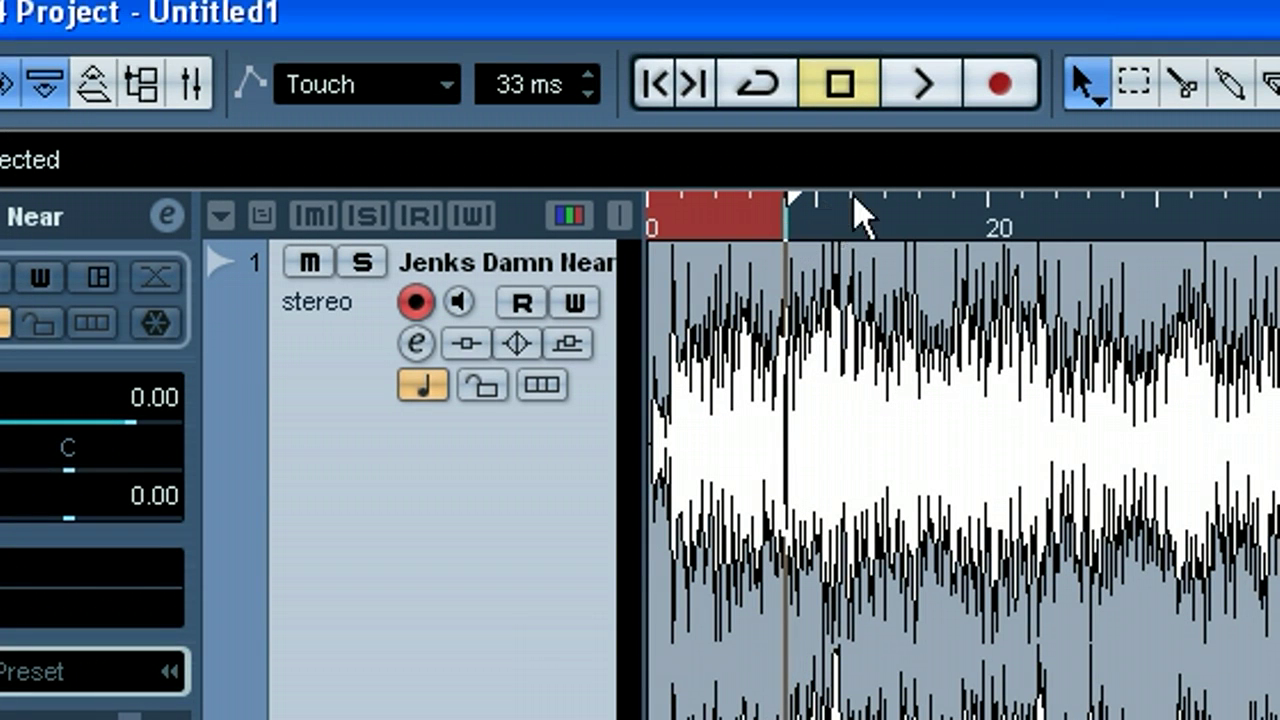
drag(795, 205, 1157, 210)
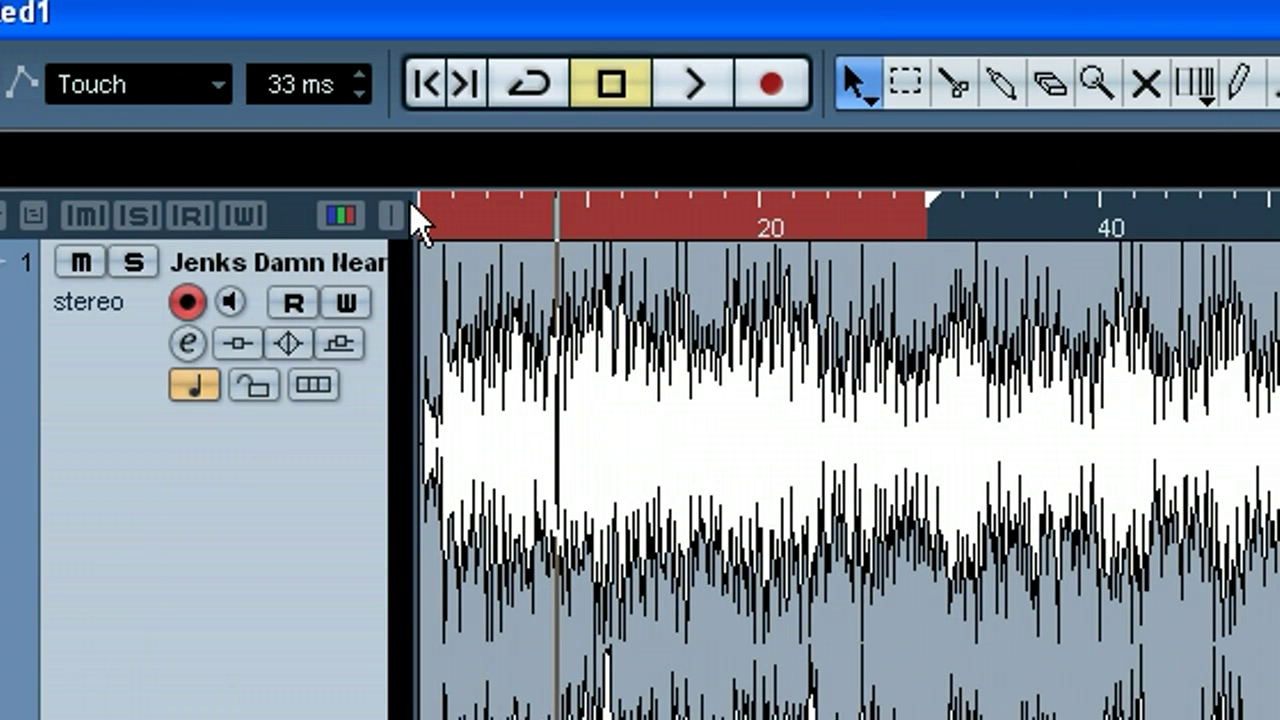
drag(428, 222, 491, 229)
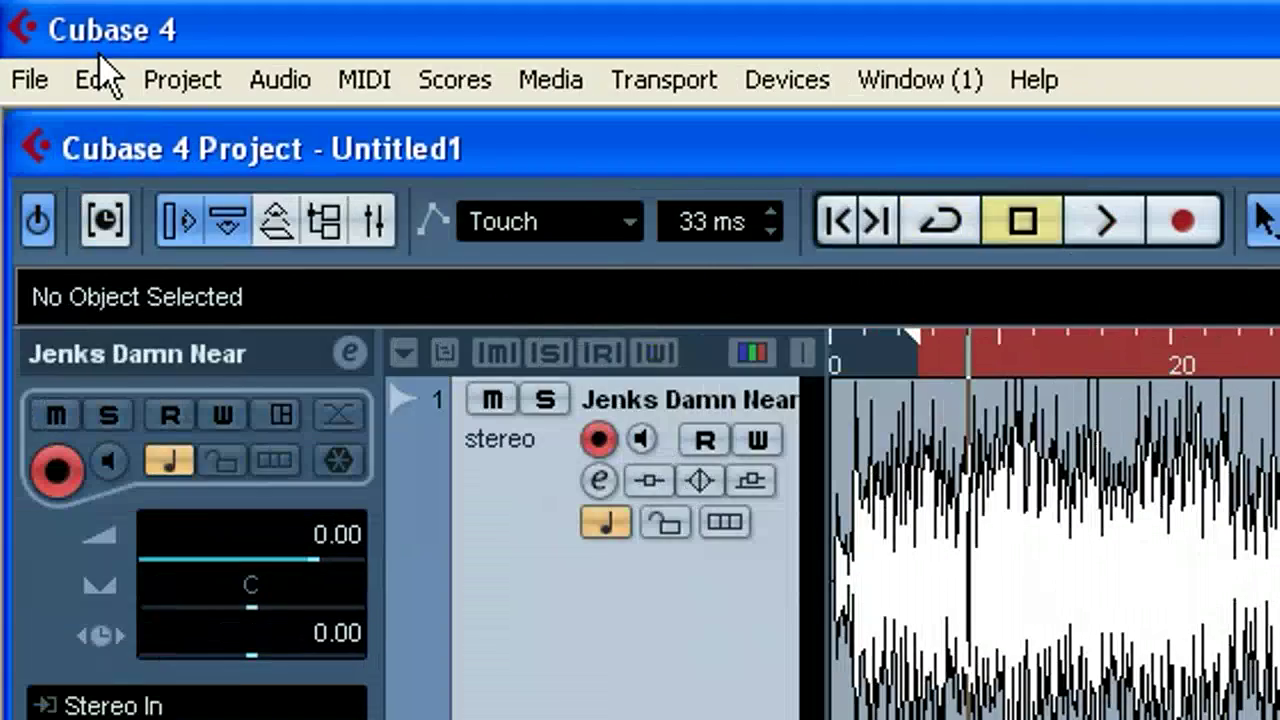
- Start an Audio Mixdown export and cancel the File Exists warning
click(40, 80)
mouse_move(338, 432)
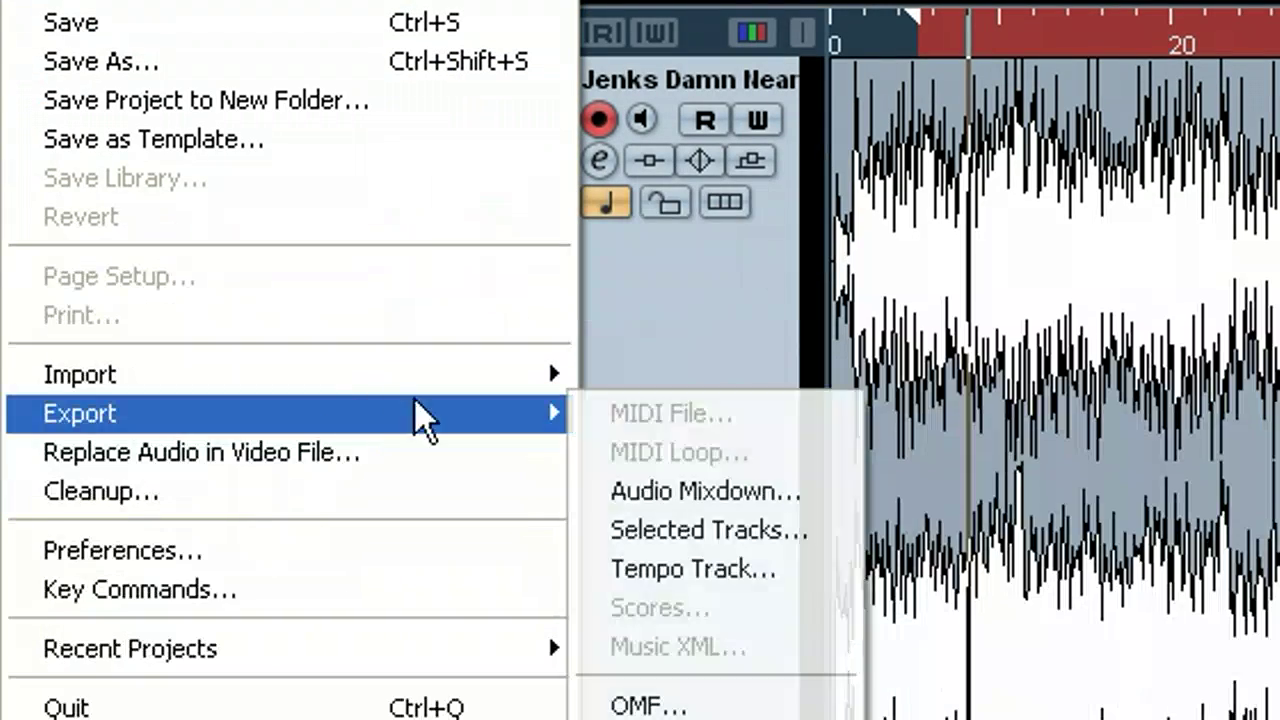
click(726, 491)
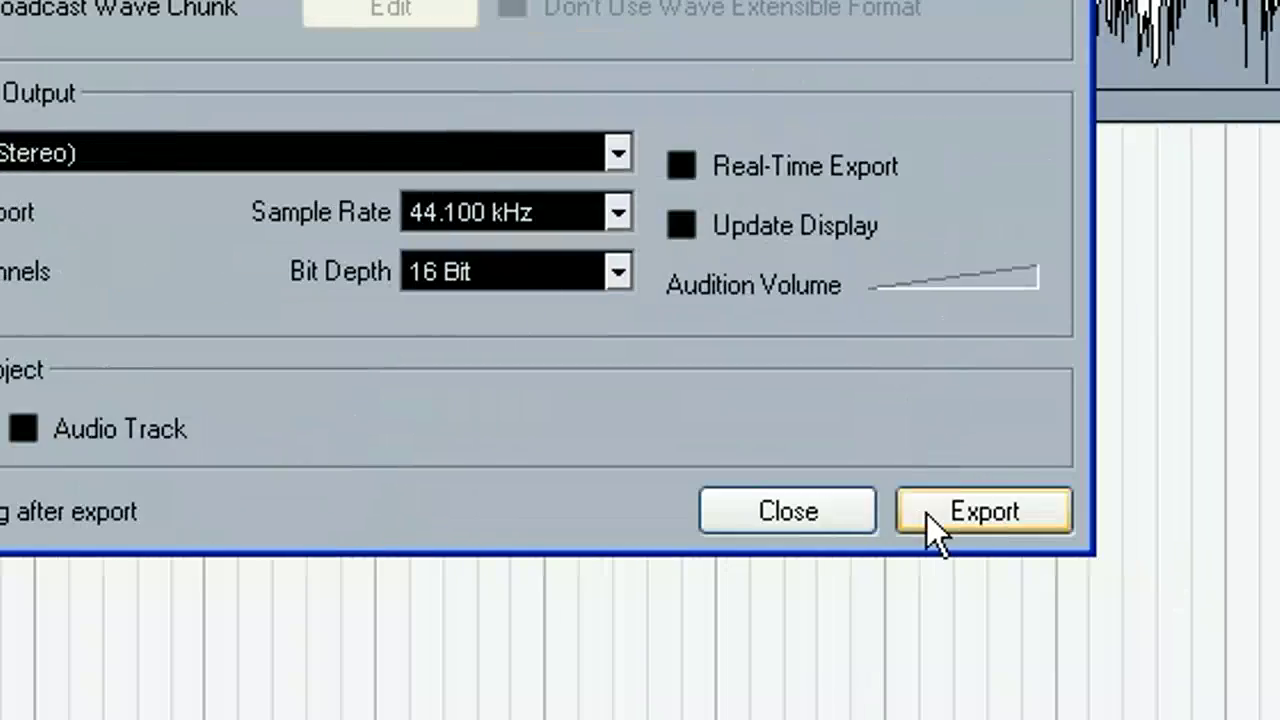
click(929, 514)
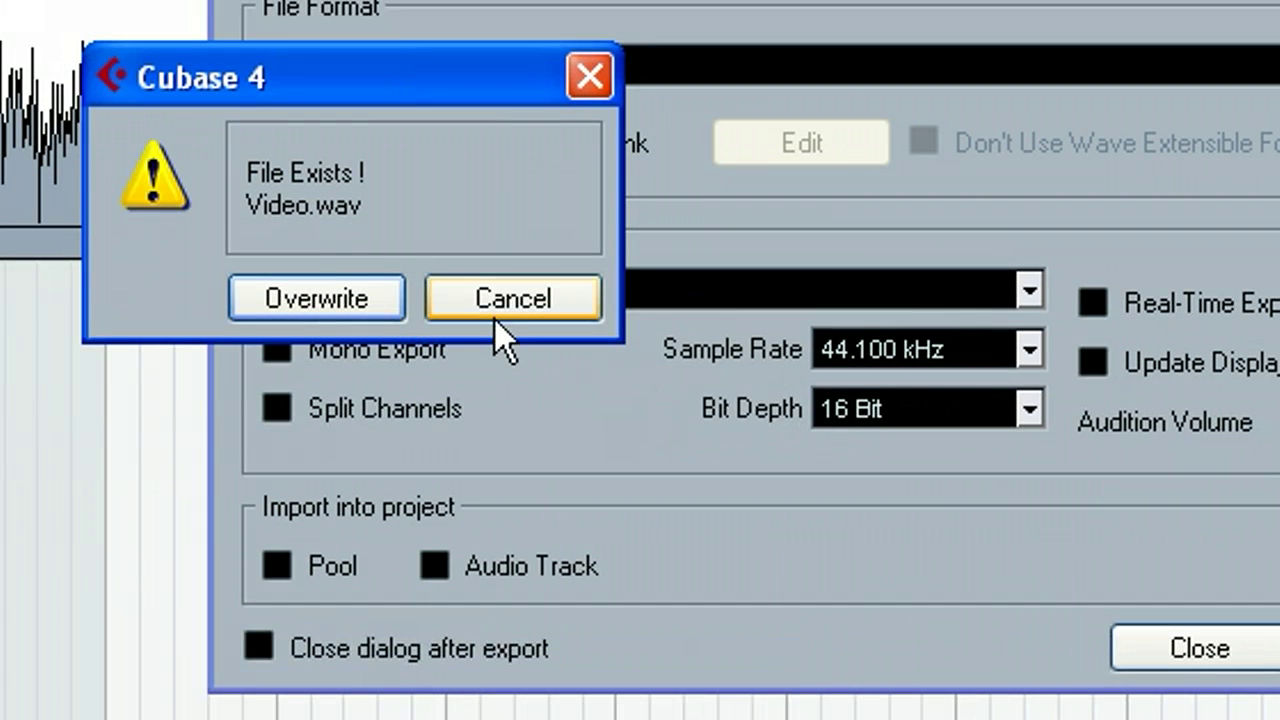
click(503, 318)
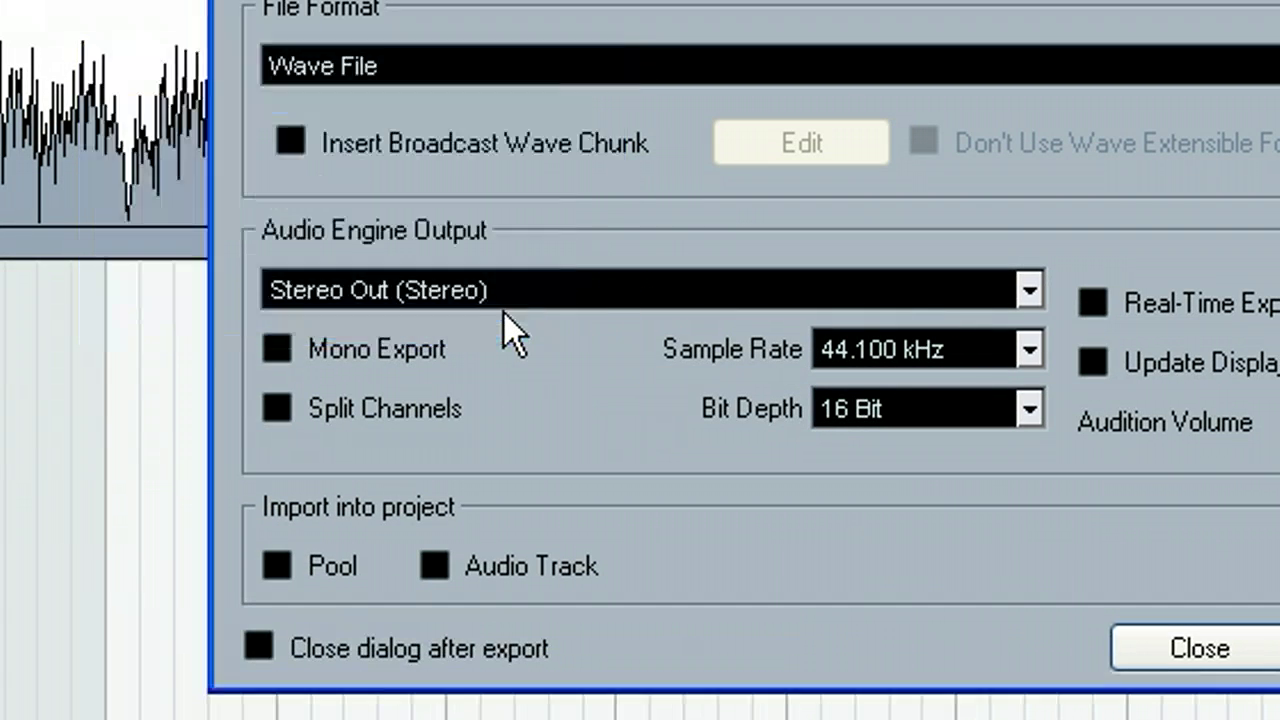
- Rename the mixdown to 'test', export it, dismiss the error, and close the dialog
double_click(921, 183)
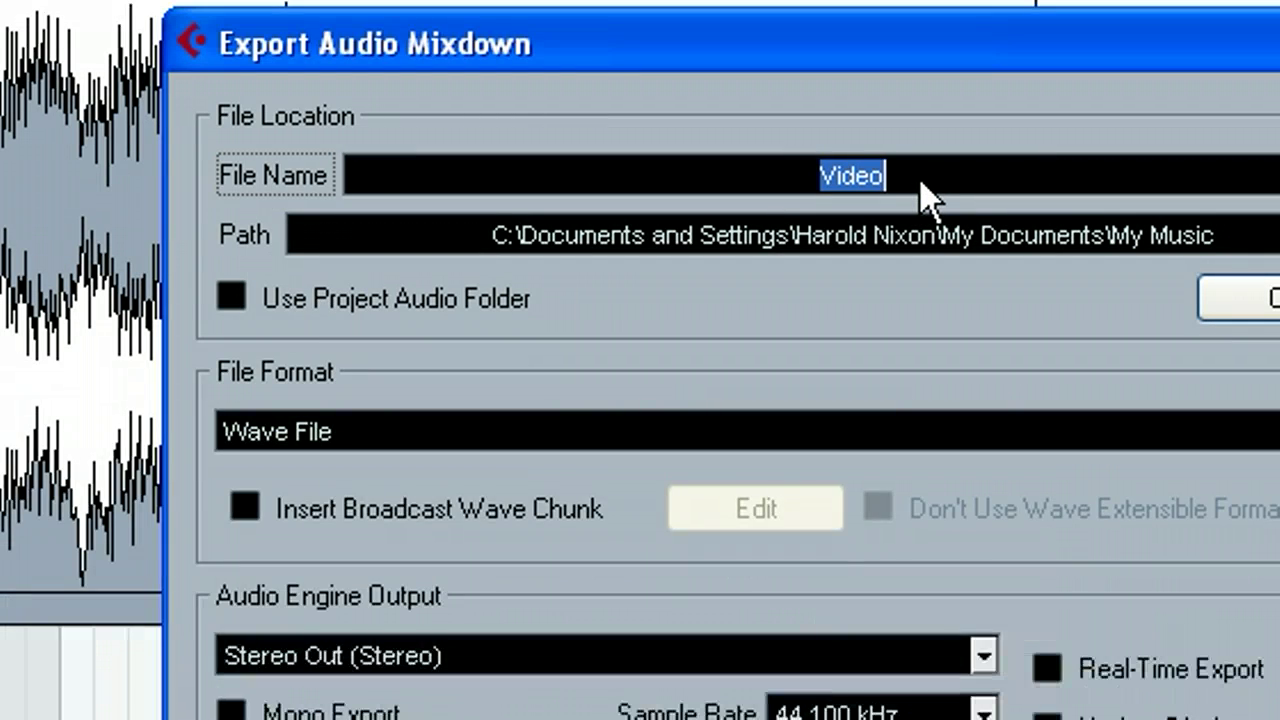
text(test)
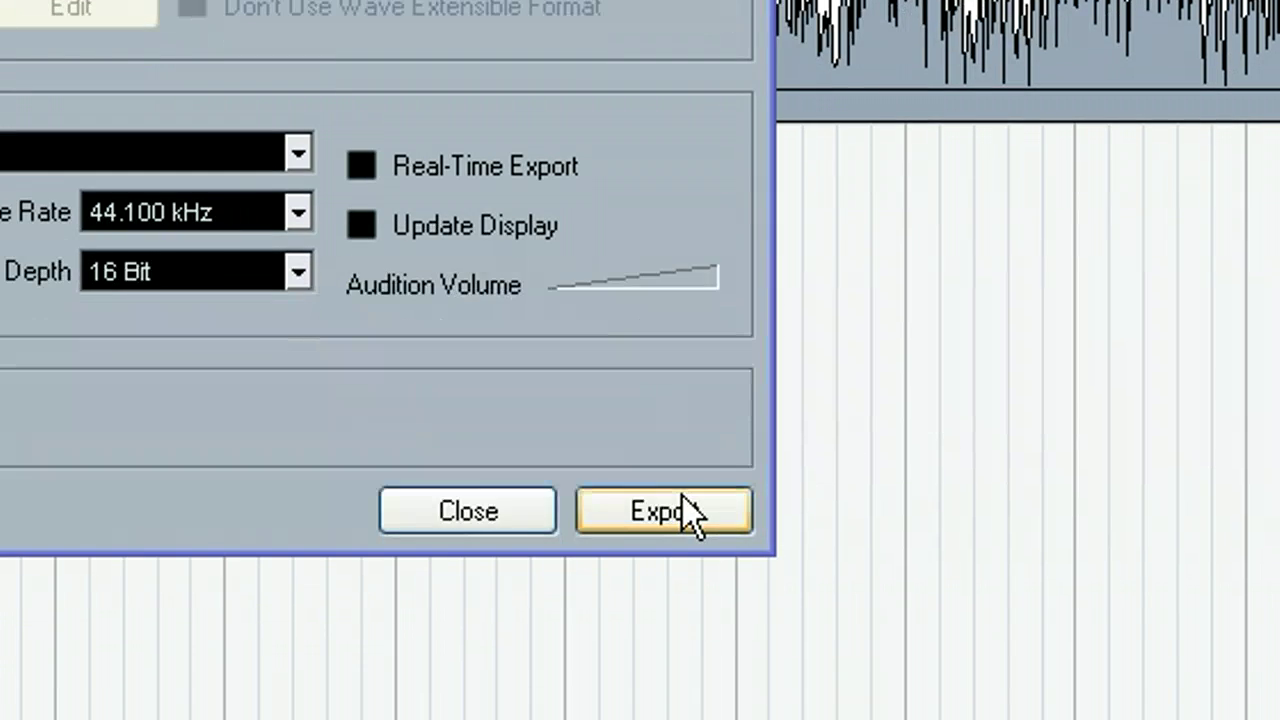
click(690, 603)
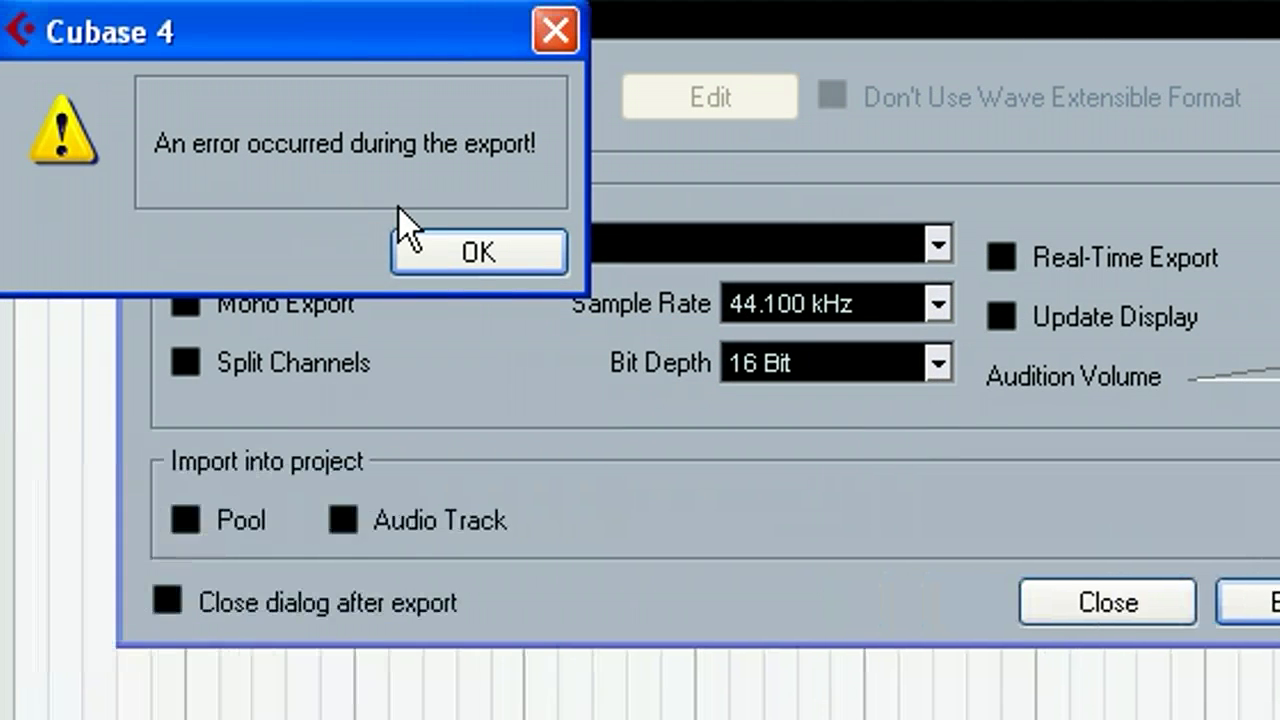
click(470, 256)
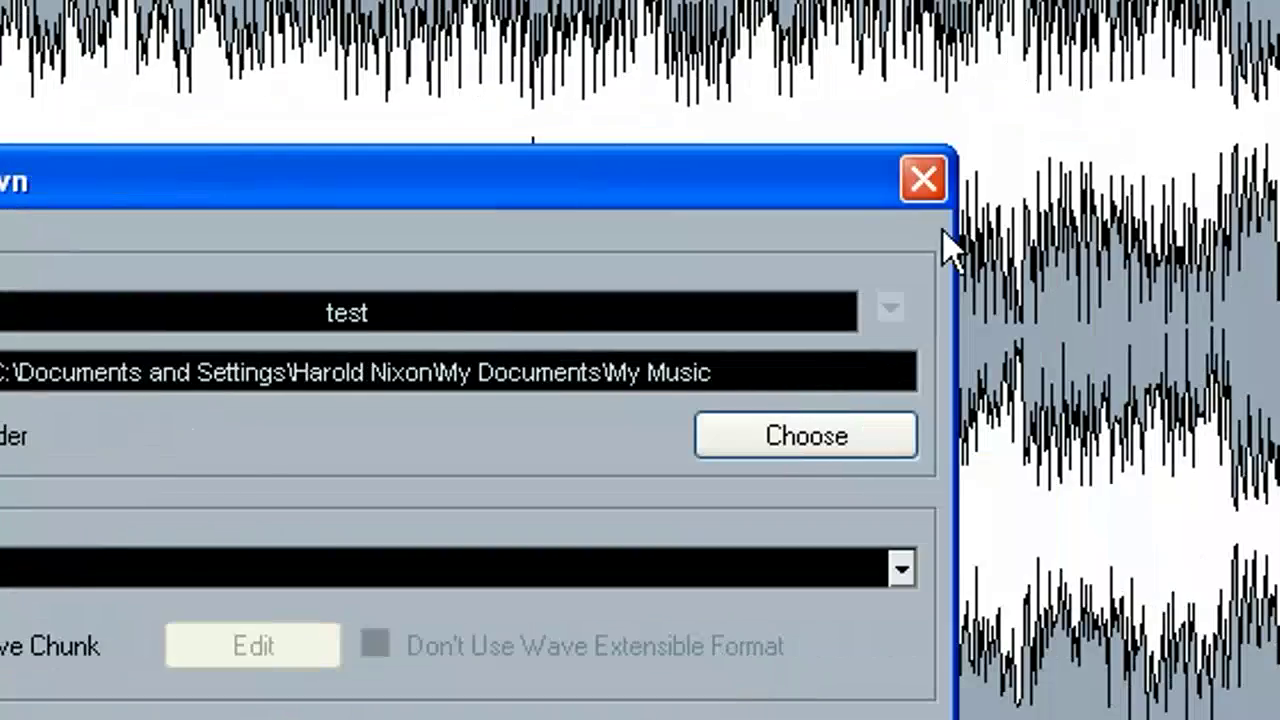
click(1279, 0)
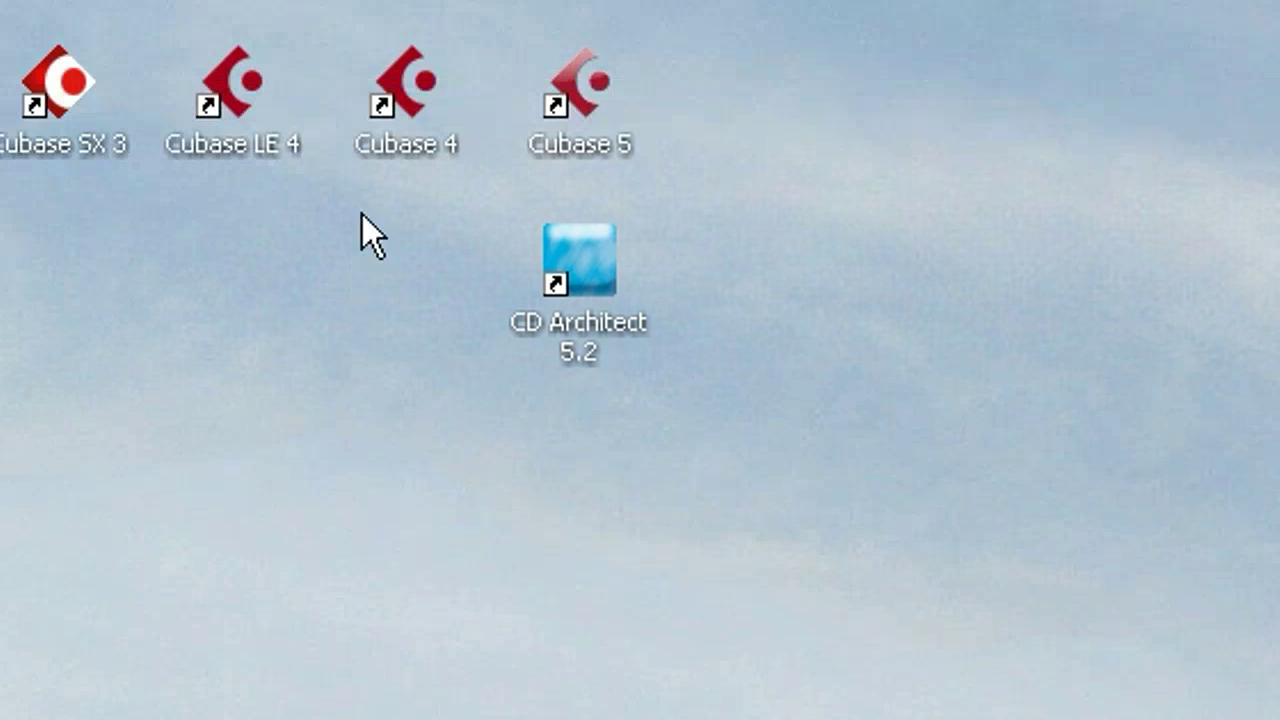
- Launch Cubase 5 from its desktop shortcut
click(590, 190)
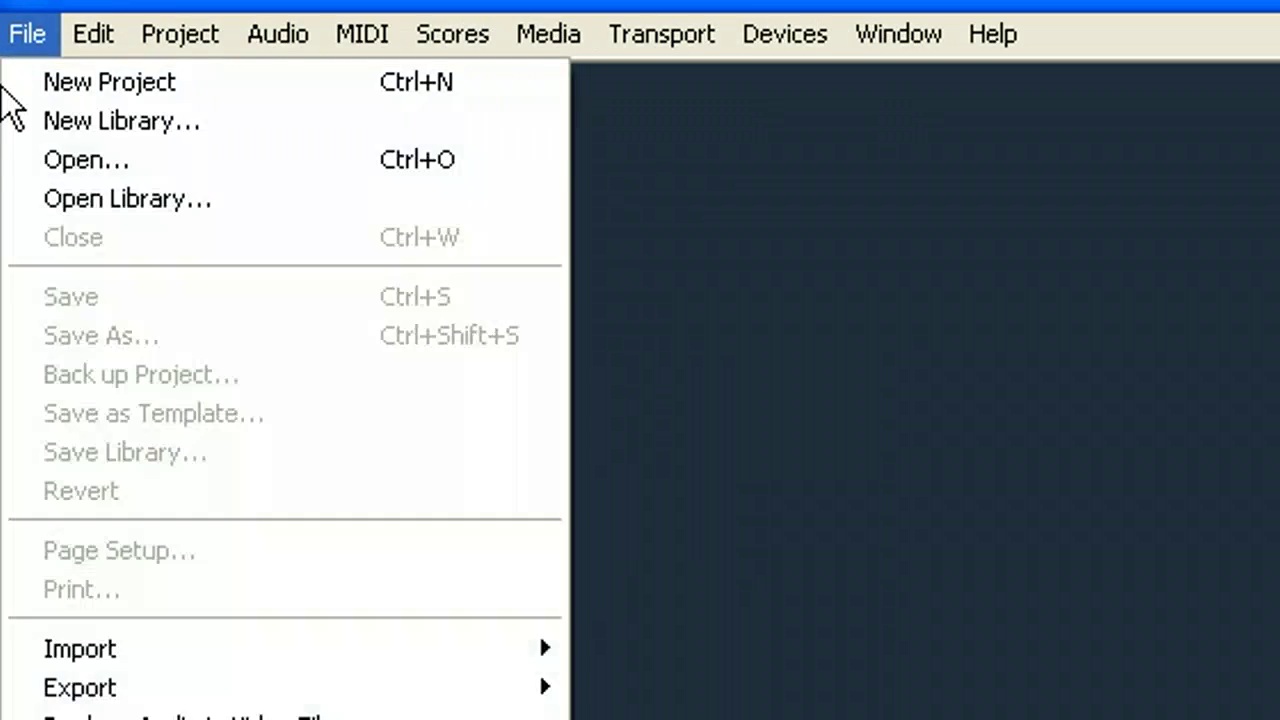
- Create a new empty project in the default project folder
click(28, 84)
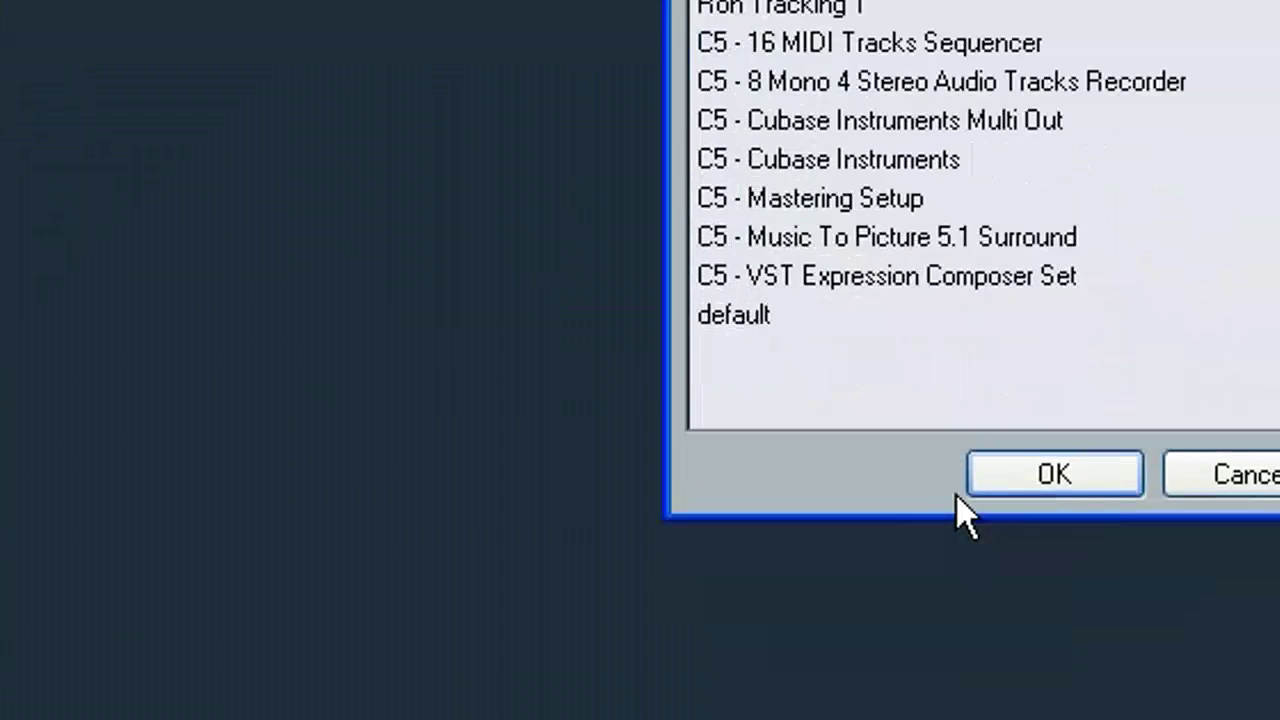
click(990, 476)
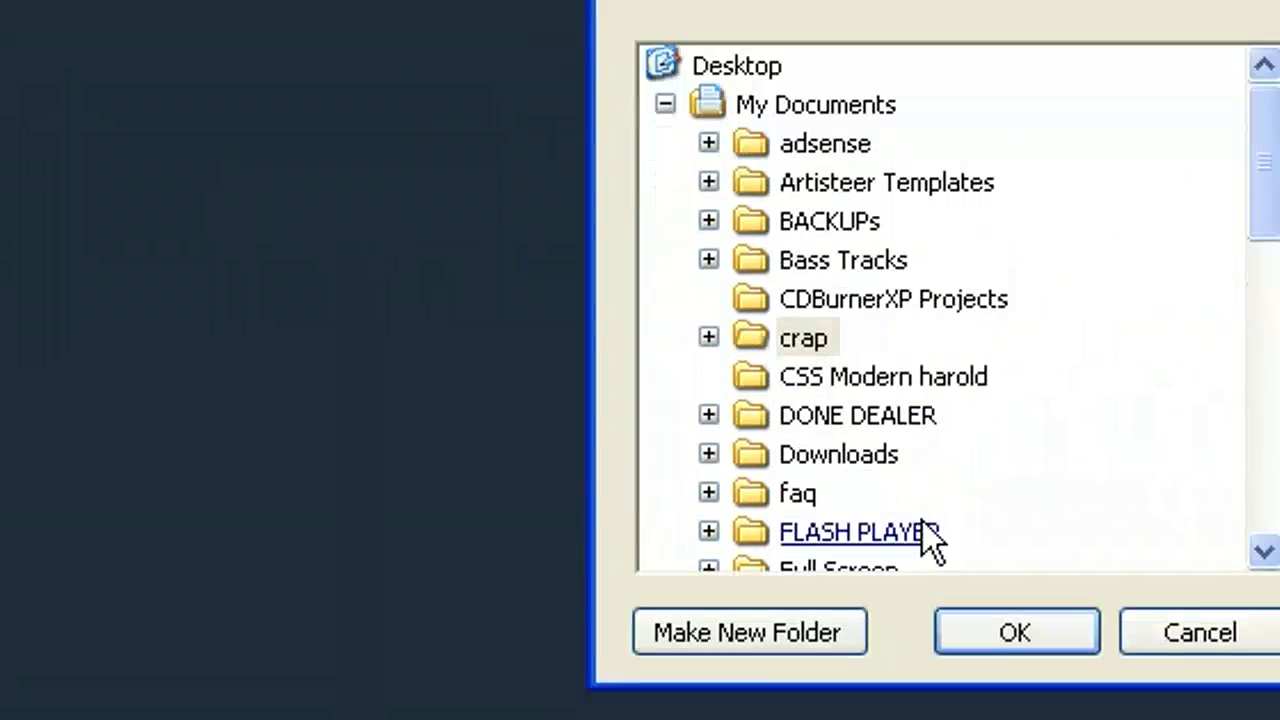
click(1015, 678)
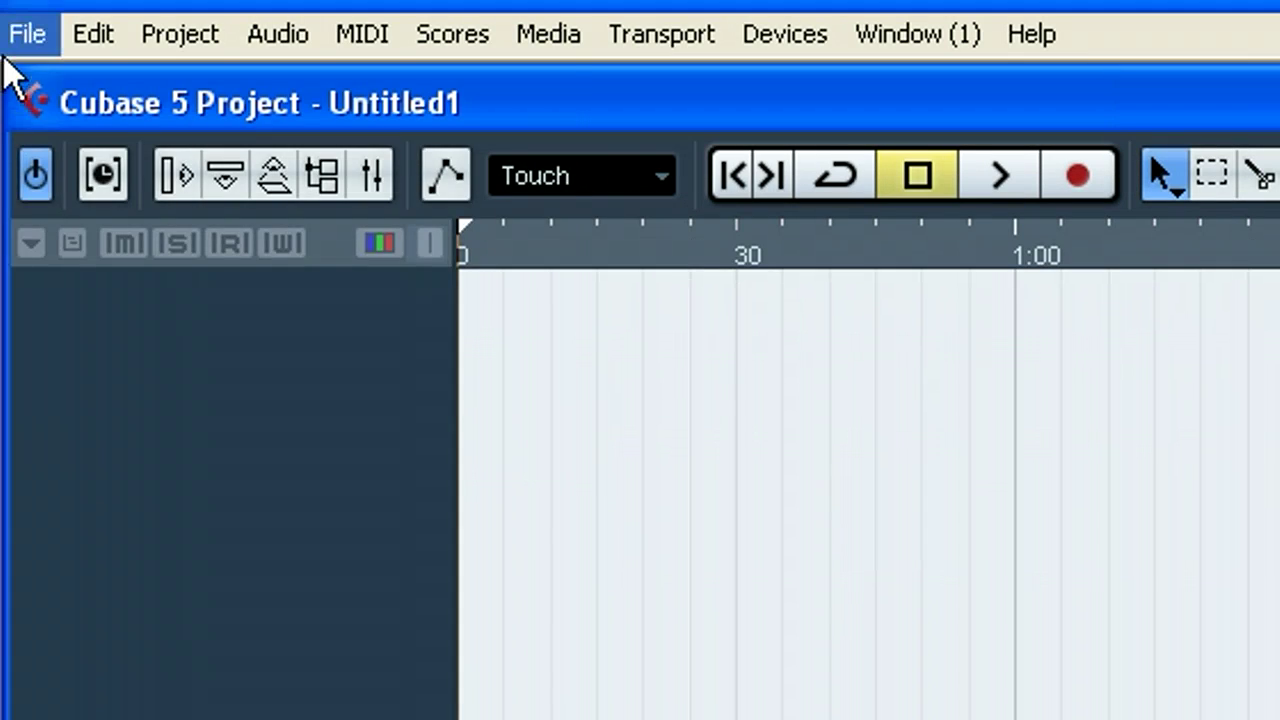
- Import 'Jenks Damn Near' from My Music and set the locator range from 0 to 1:00
click(20, 40)
mouse_move(486, 644)
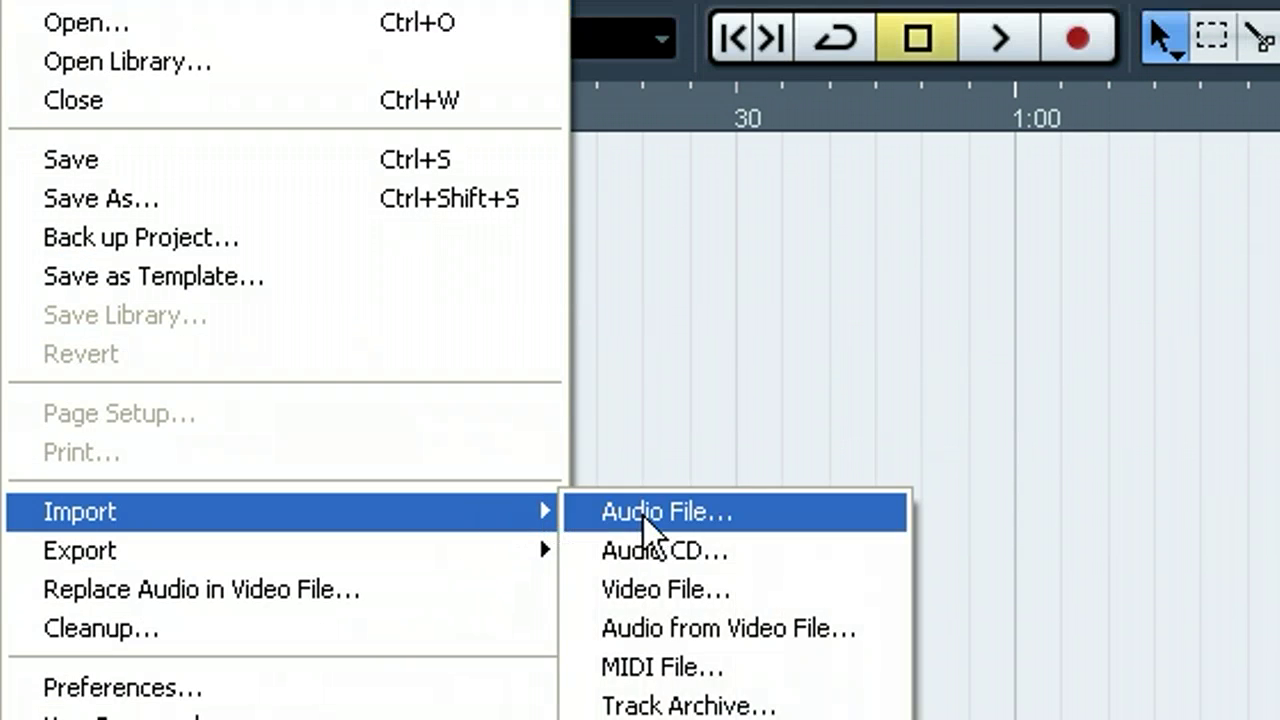
click(643, 516)
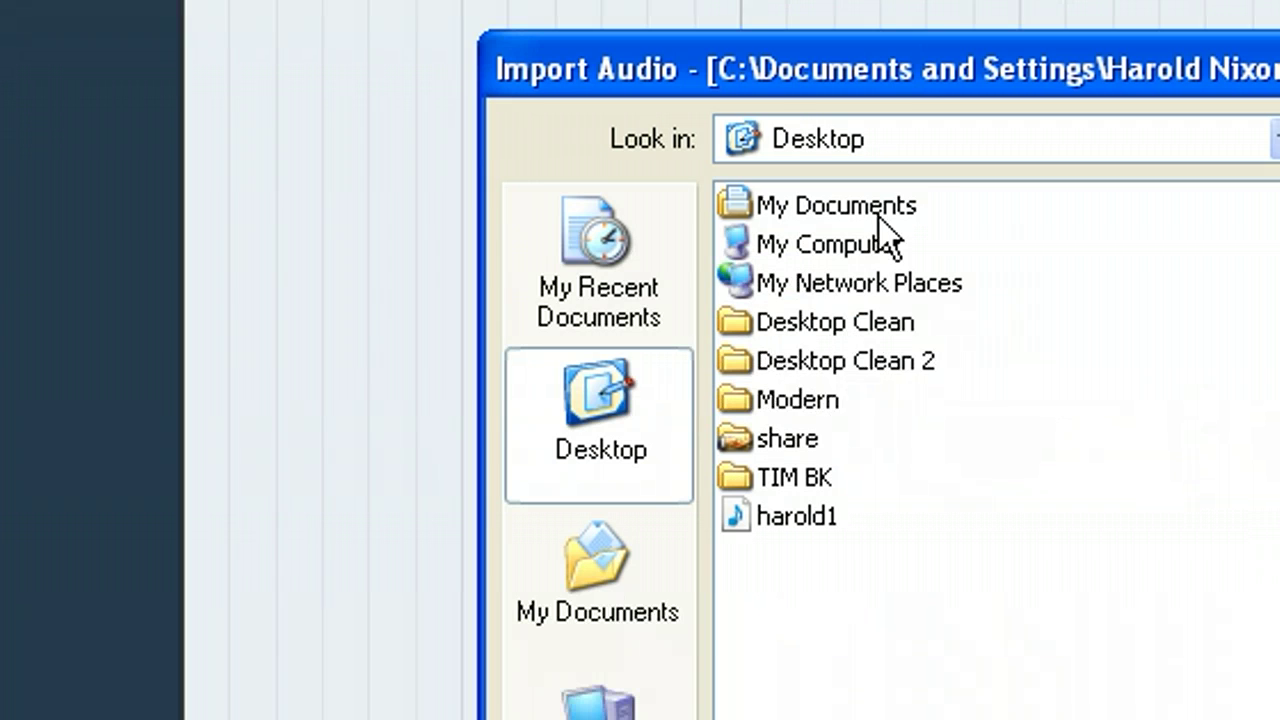
double_click(879, 208)
drag(927, 495, 1054, 537)
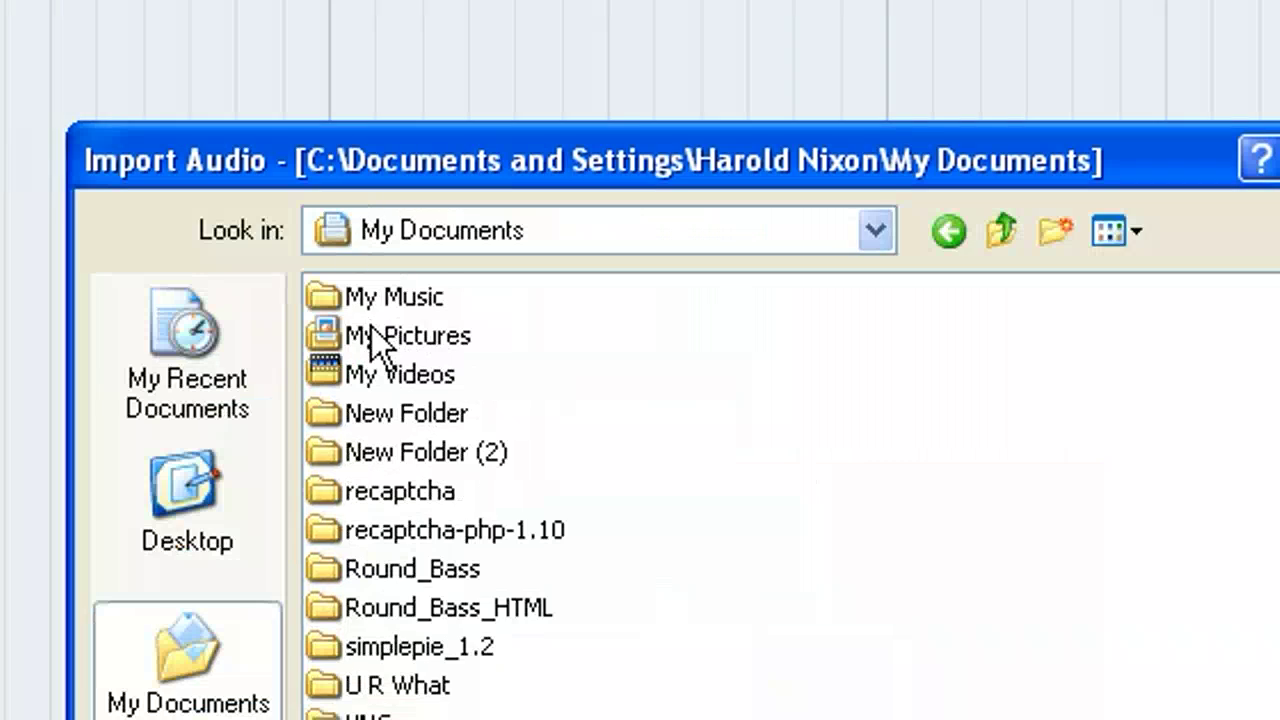
click(376, 297)
double_click(376, 297)
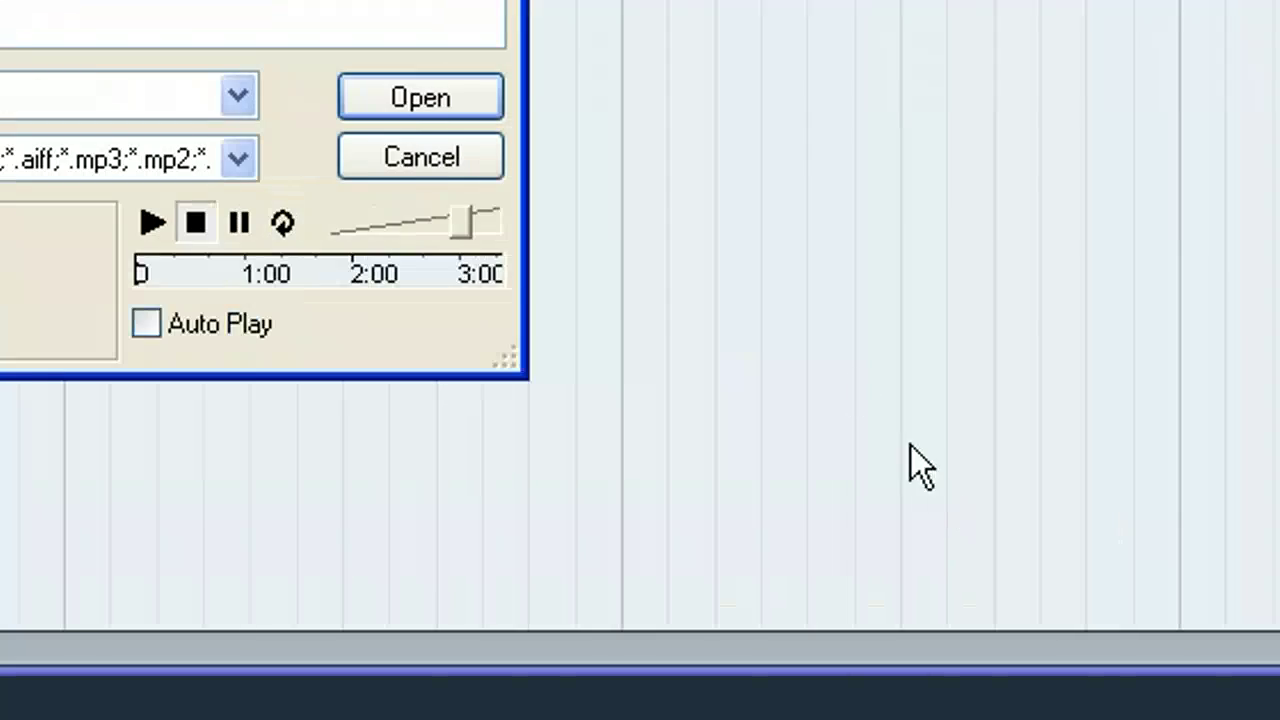
click(434, 103)
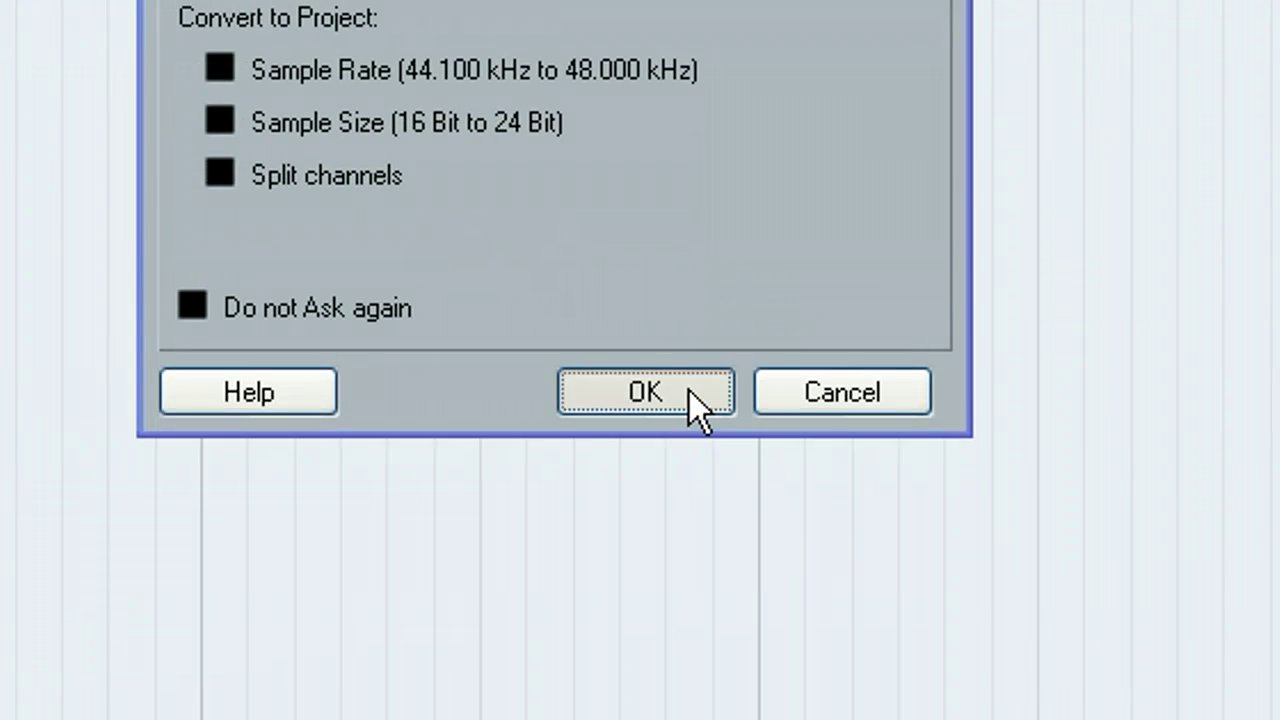
click(689, 391)
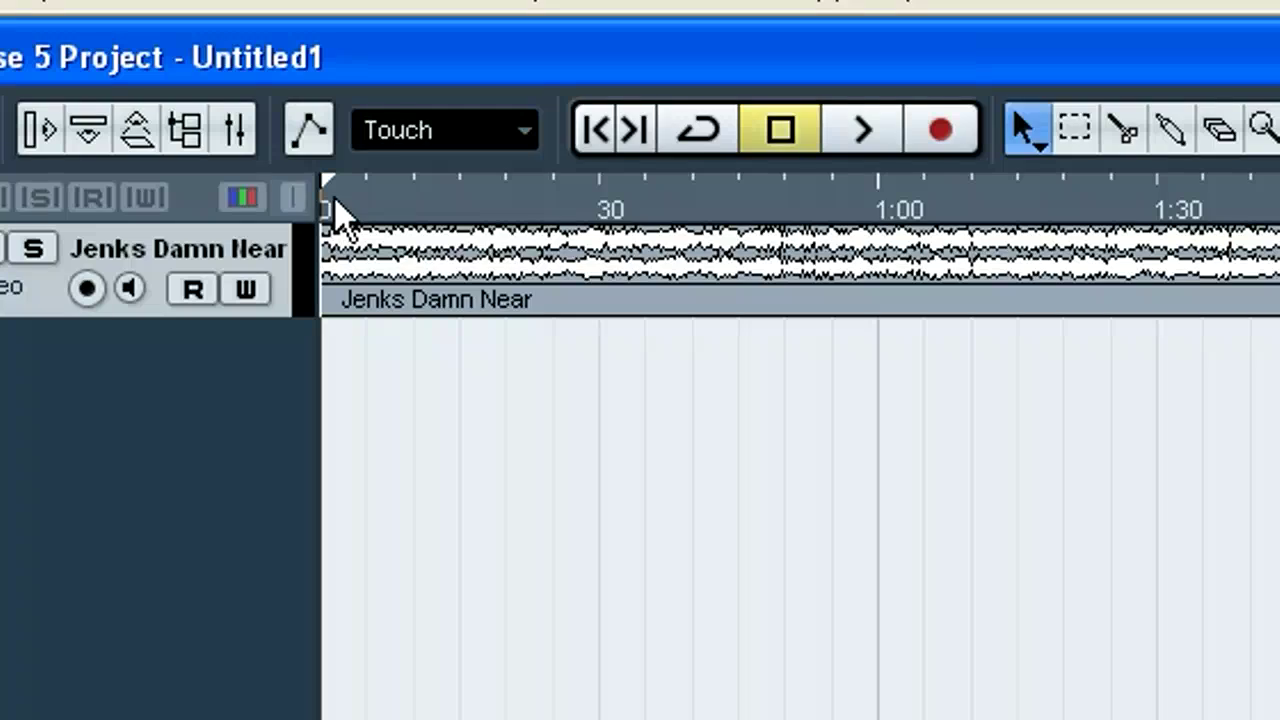
drag(377, 190, 940, 232)
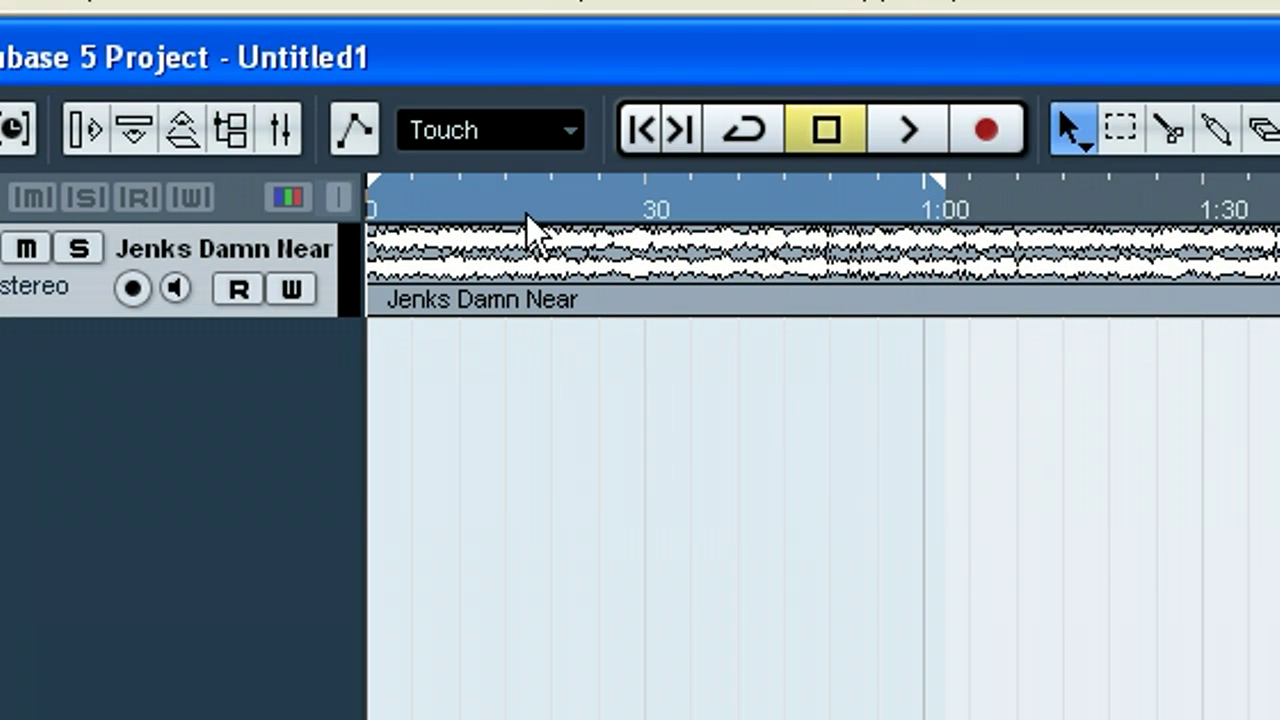
- Reverse the locators, attempt the Audio Mixdown export, and dismiss the disk-space error
drag(378, 189, 1257, 232)
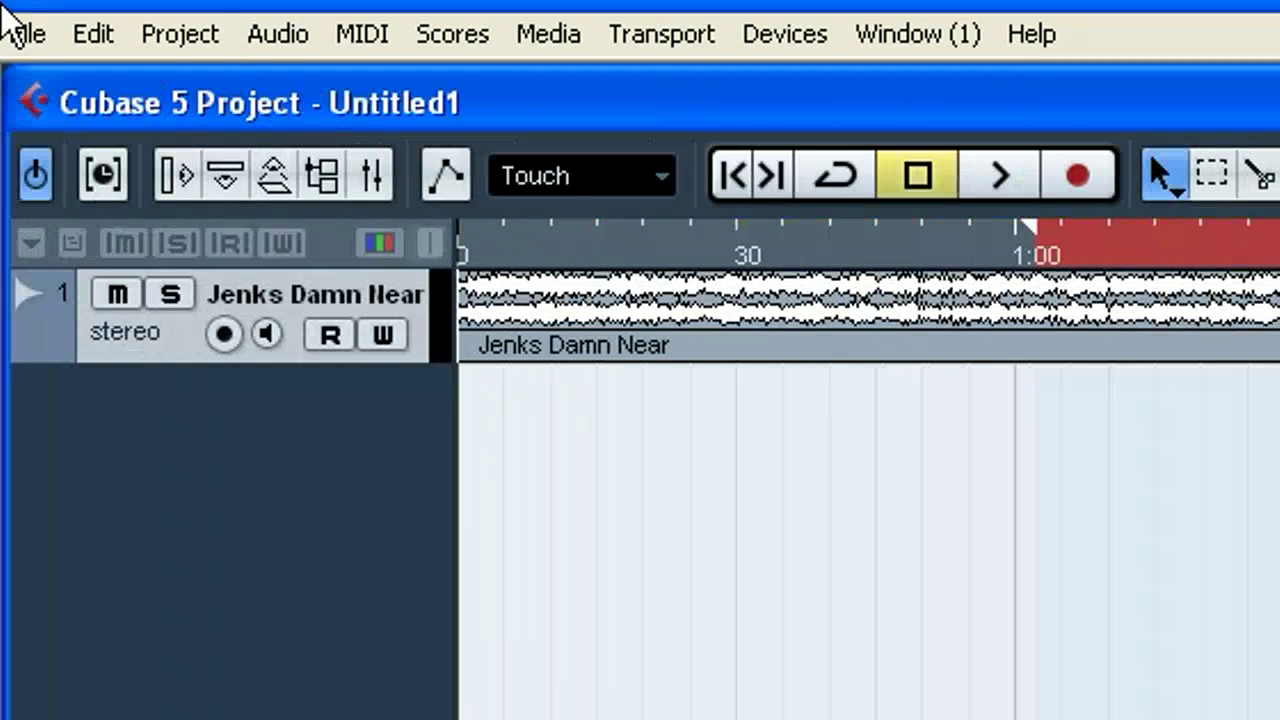
click(14, 31)
mouse_move(525, 530)
click(660, 582)
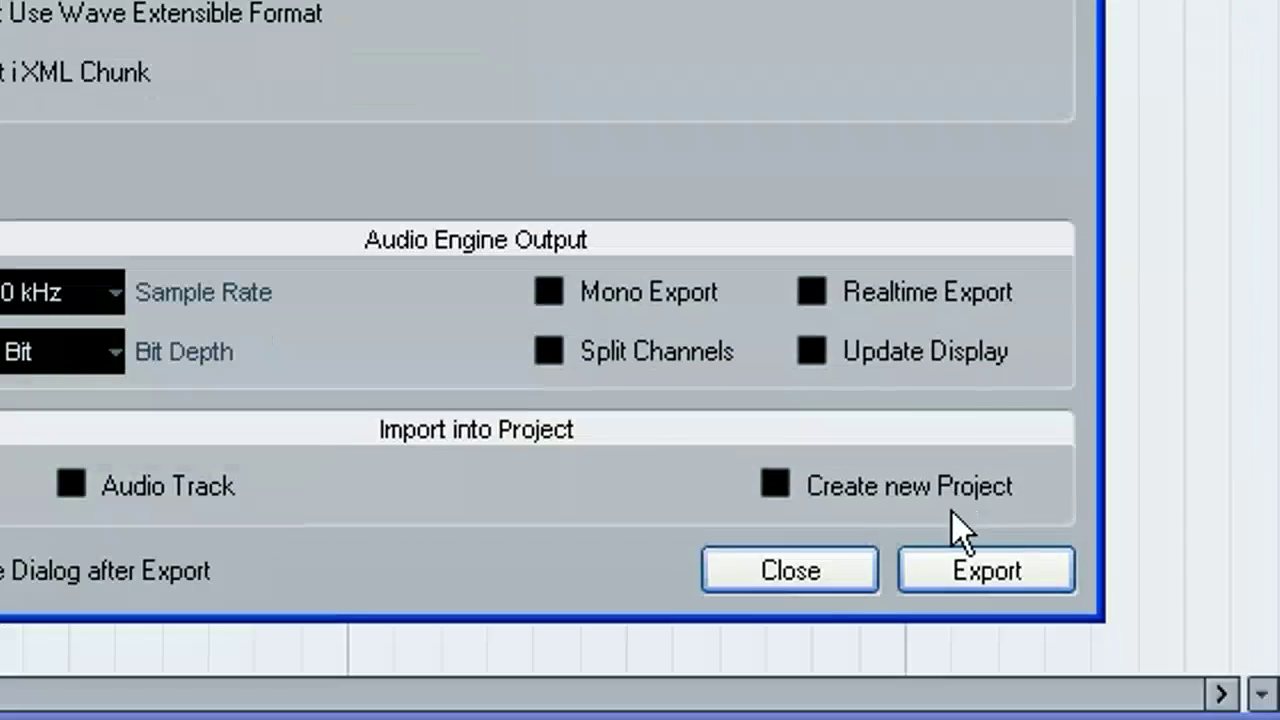
click(956, 510)
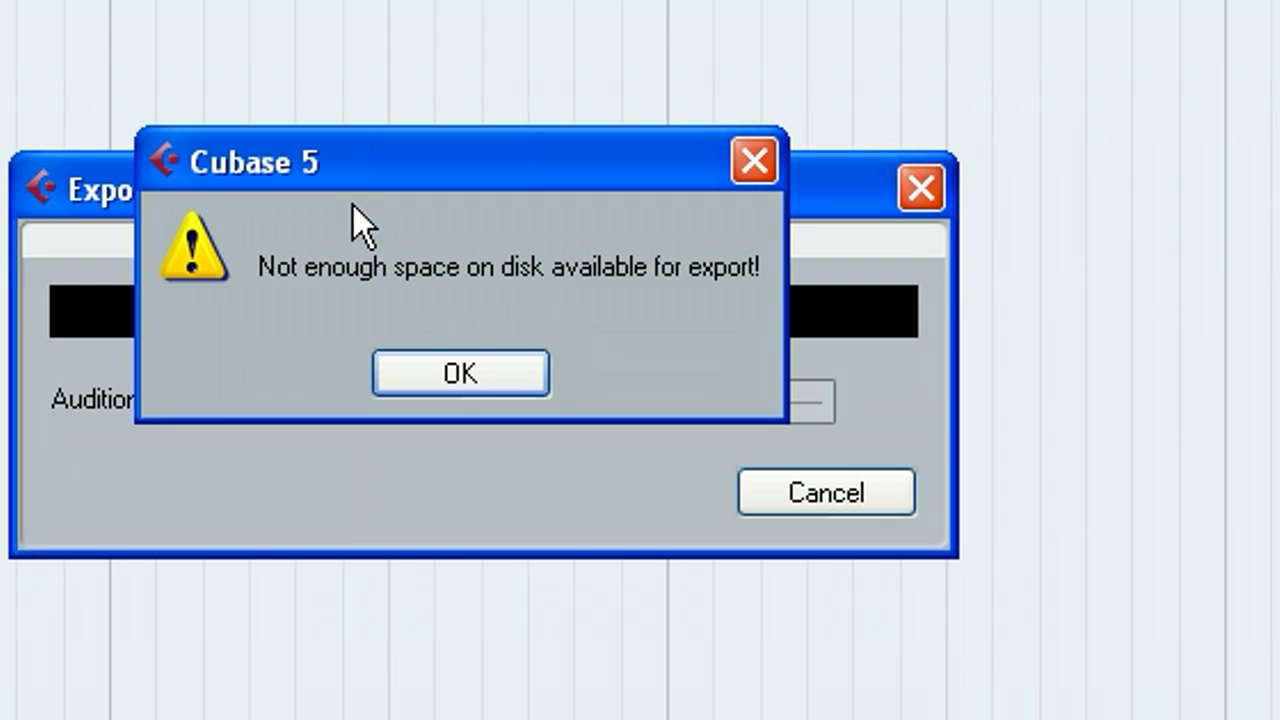
click(540, 376)
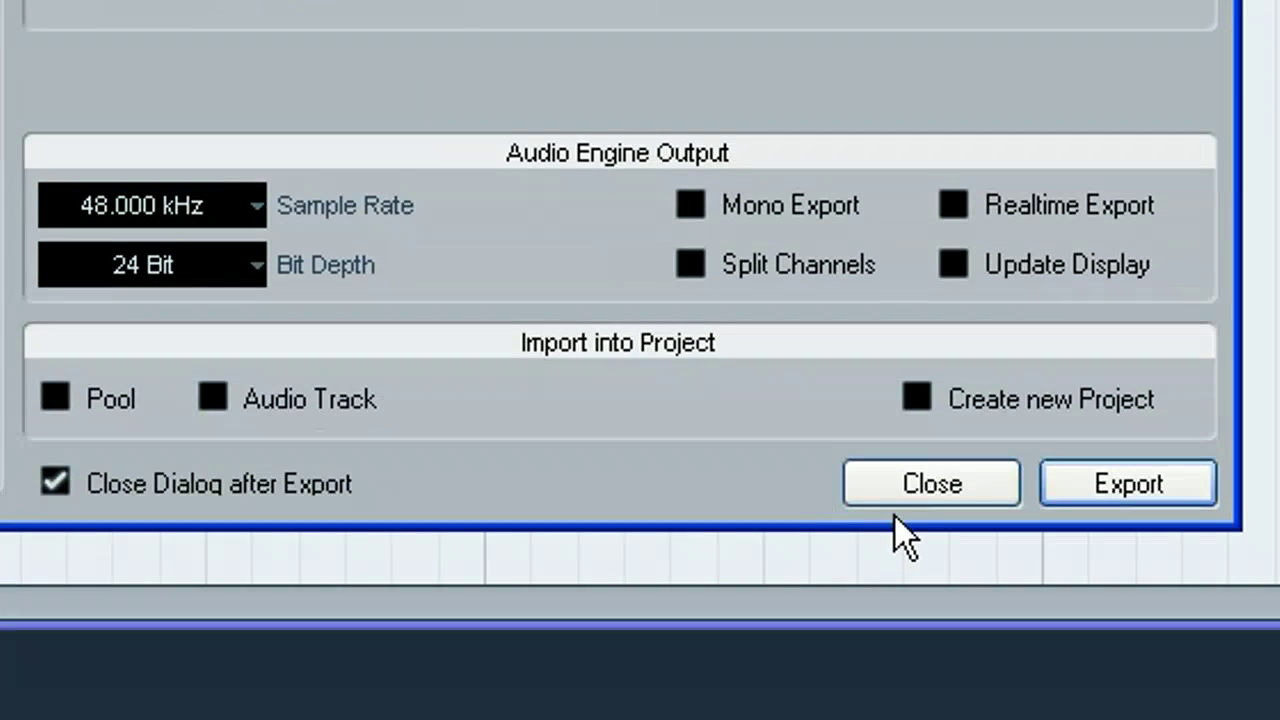
click(897, 488)
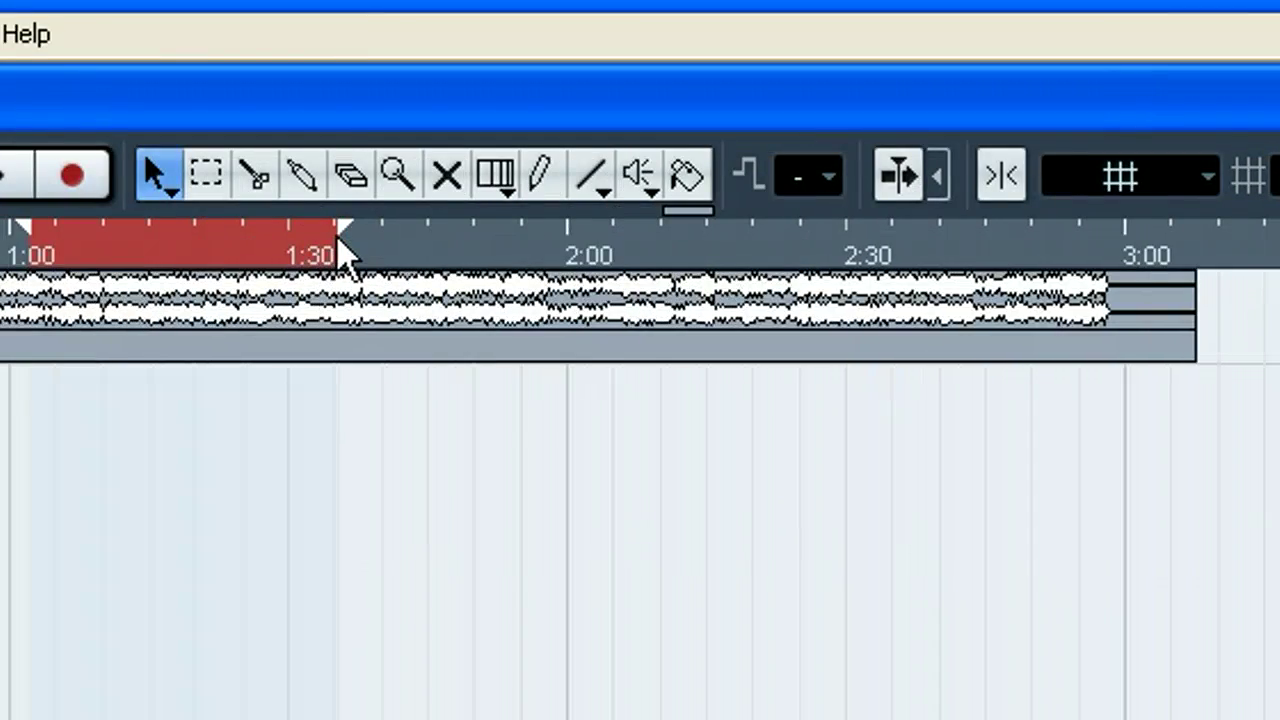
- Drag the locator so the range runs forward in blue up to near 1:00, then export the audio mixdown
drag(0, 251, 0, 248)
click(8, 36)
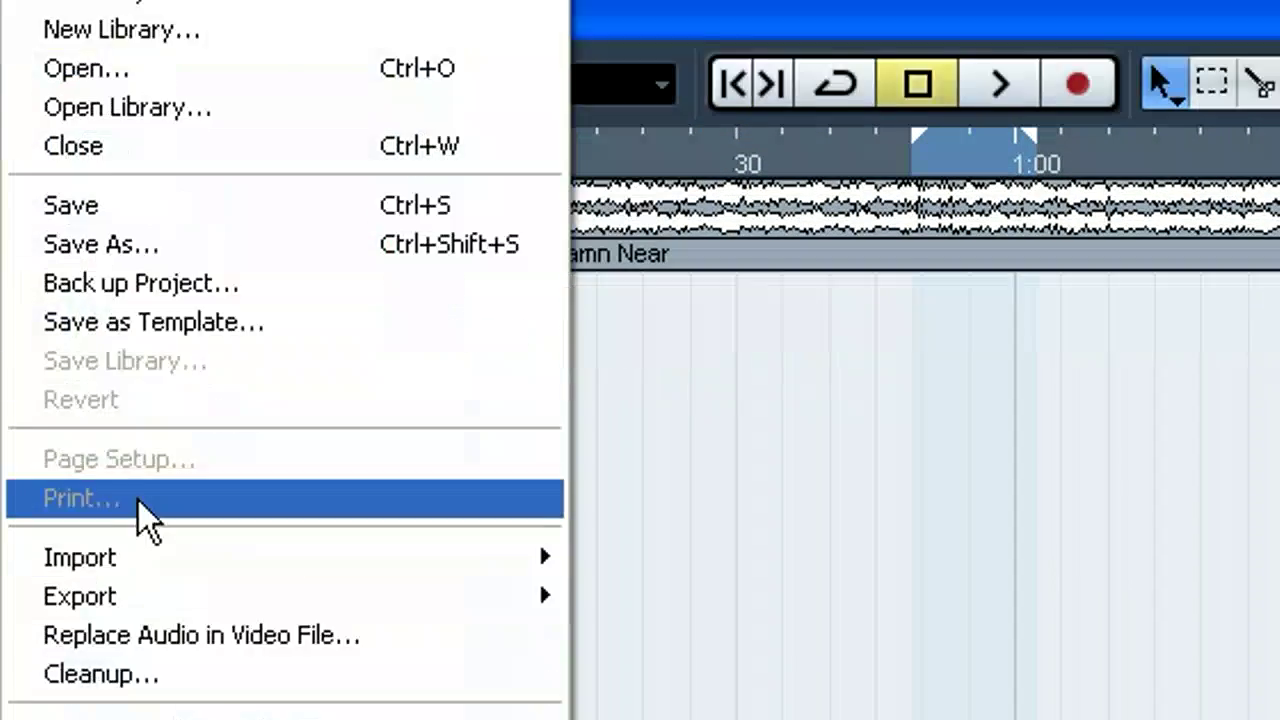
mouse_move(234, 713)
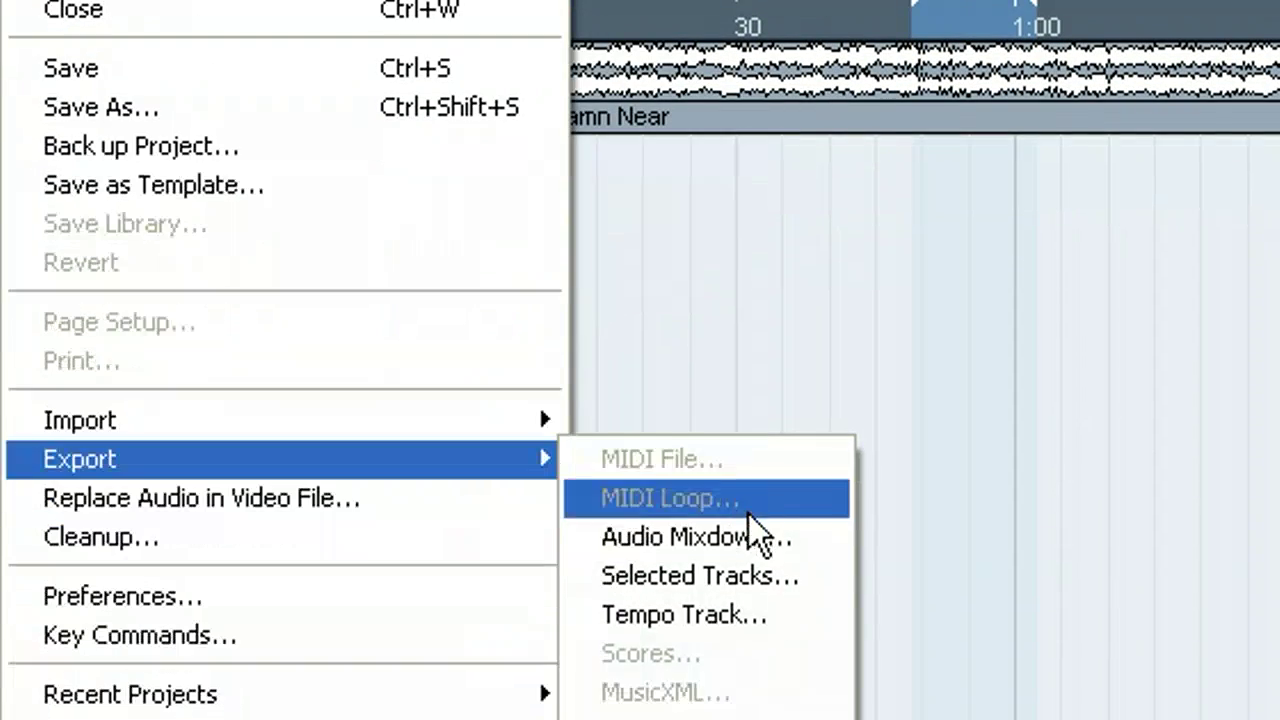
click(749, 537)
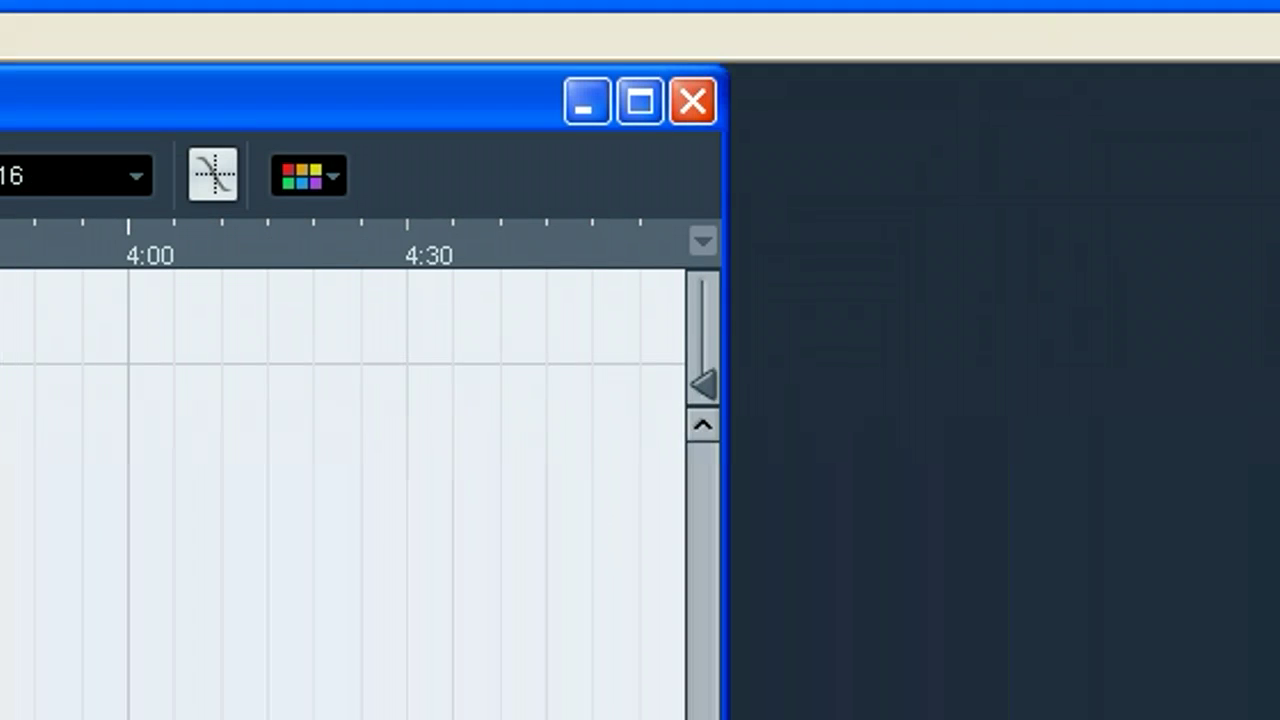
- Close the Cubase 5 project window, bringing up the save prompt
click(689, 100)
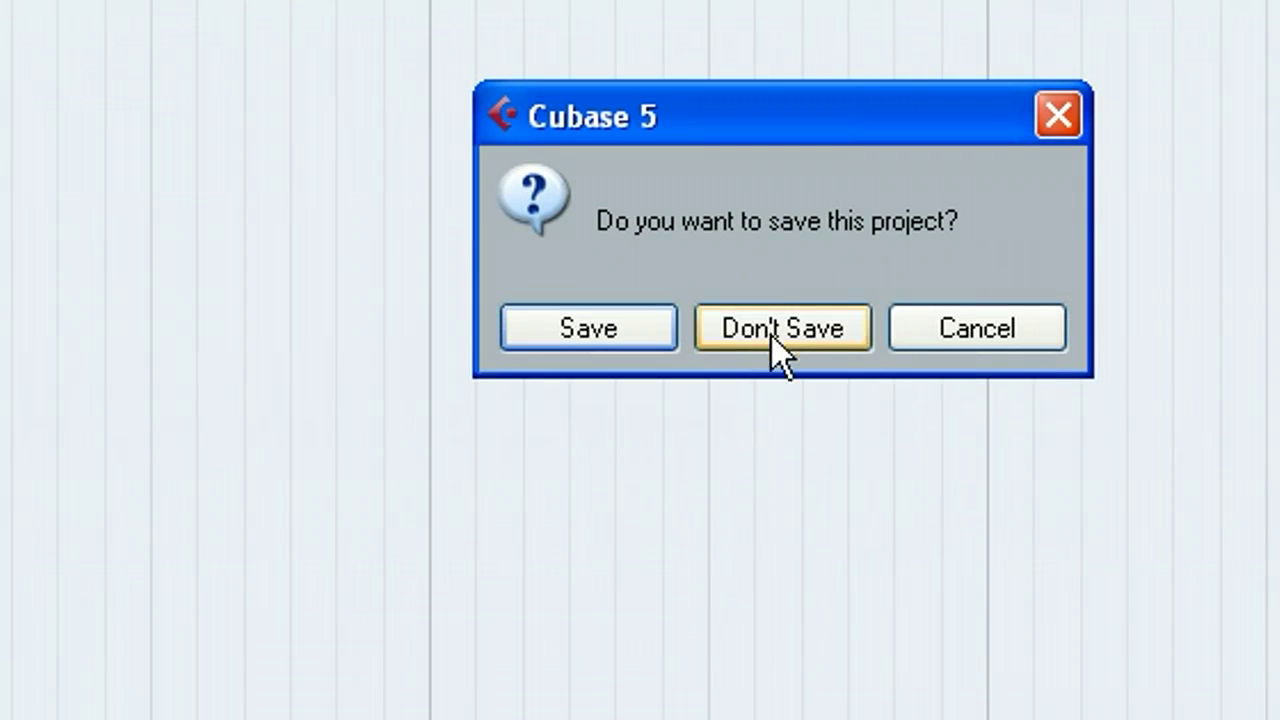